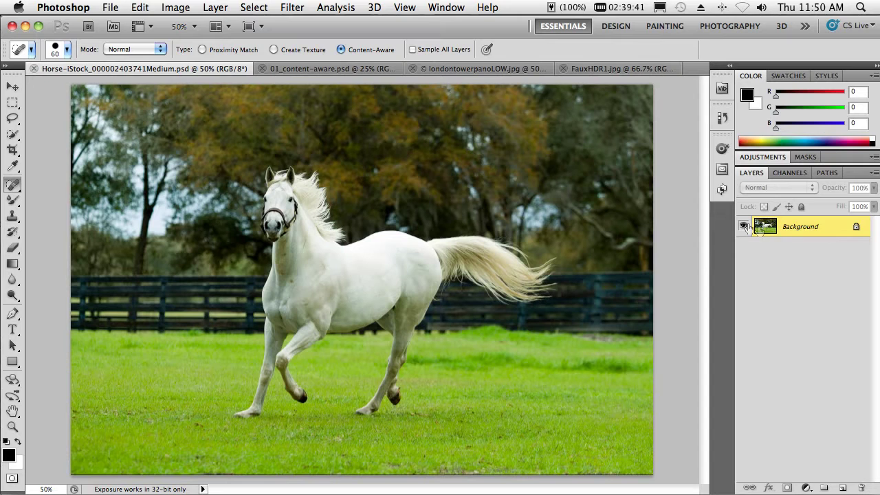
Load the saved Horse channel as a new selection around the white horse
left_click(258, 9)
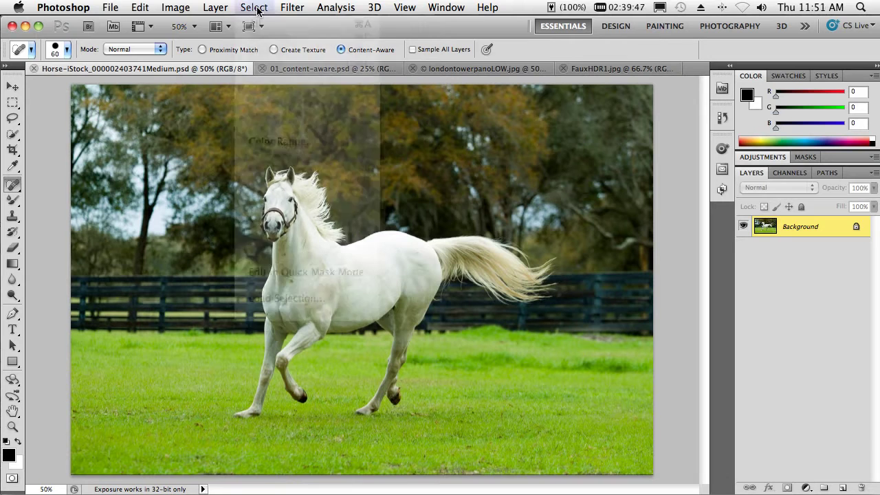
left_click(311, 297)
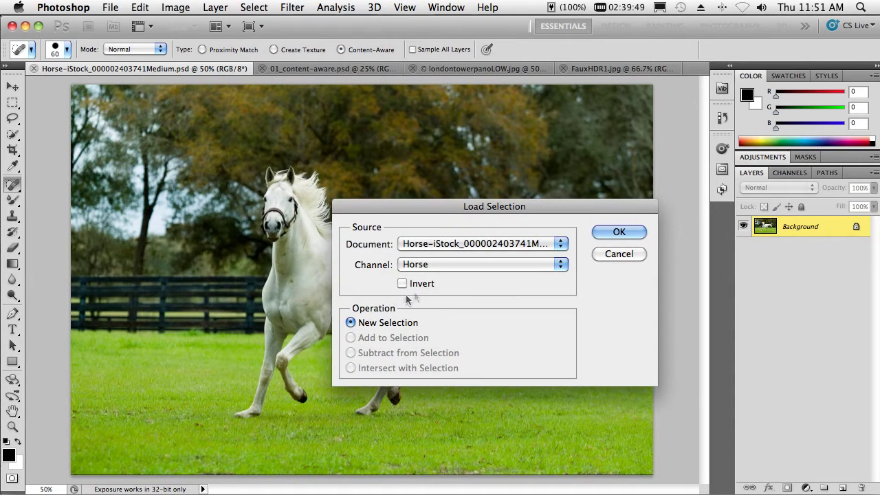
left_click(622, 231)
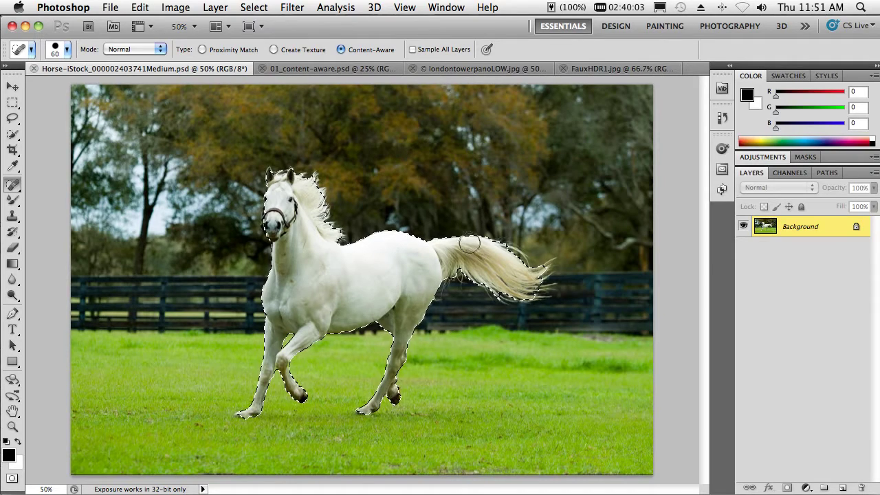
Refine the horse selection's edge with Smart Radius at 7.5 px and brush over the tail and mane hair to recover it
left_click(13, 133)
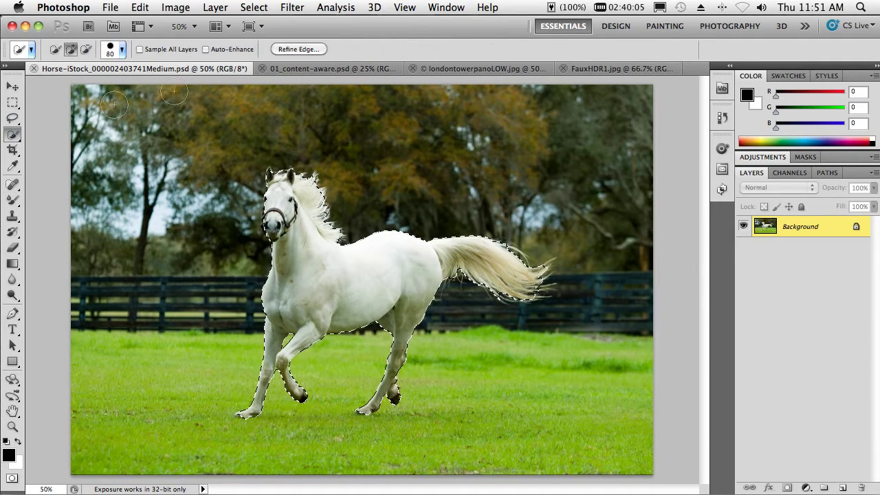
left_click(291, 49)
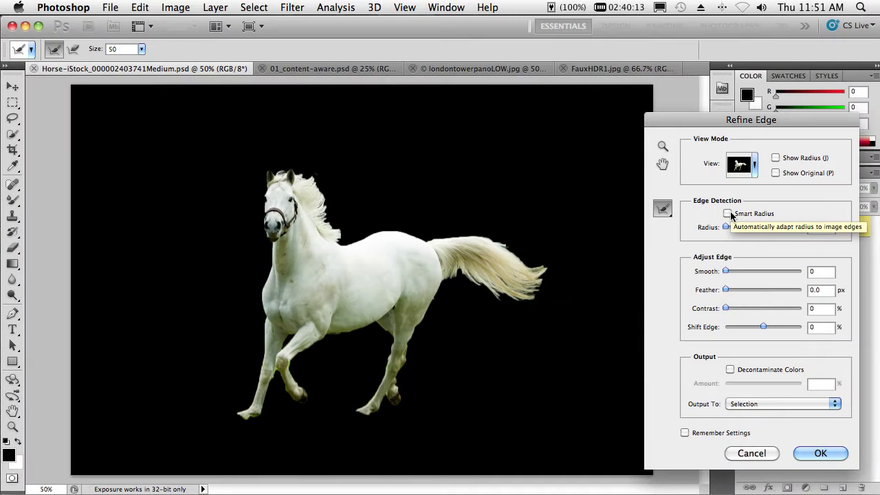
left_click(727, 214)
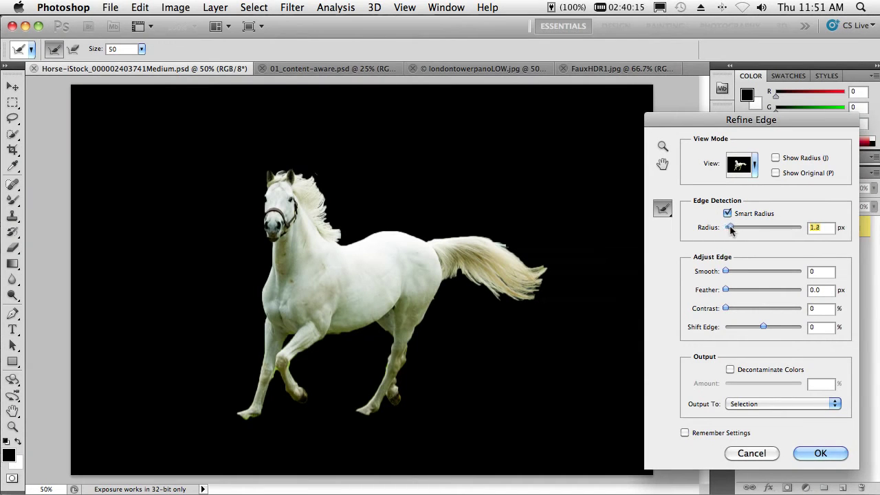
left_click_drag(730, 226, 739, 226)
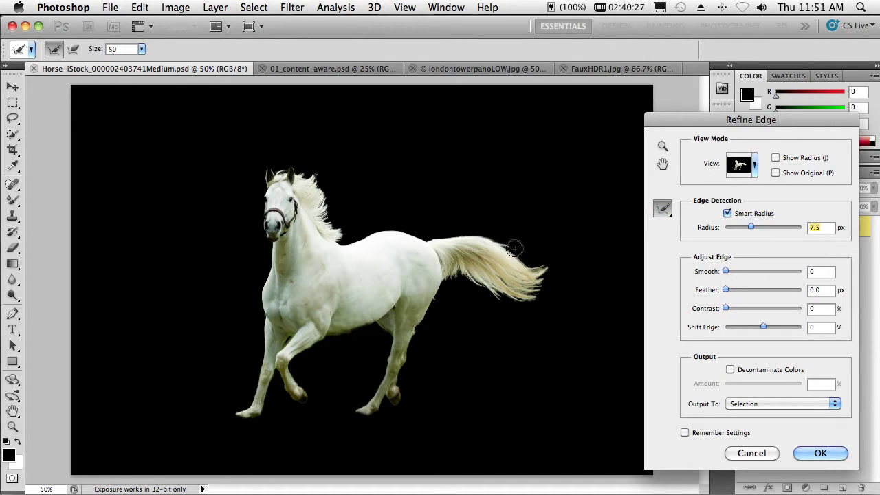
mouse_move(517, 253)
left_mouse_down()
mouse_move(559, 260)
mouse_move(537, 297)
mouse_move(524, 305)
mouse_move(487, 291)
left_mouse_up()
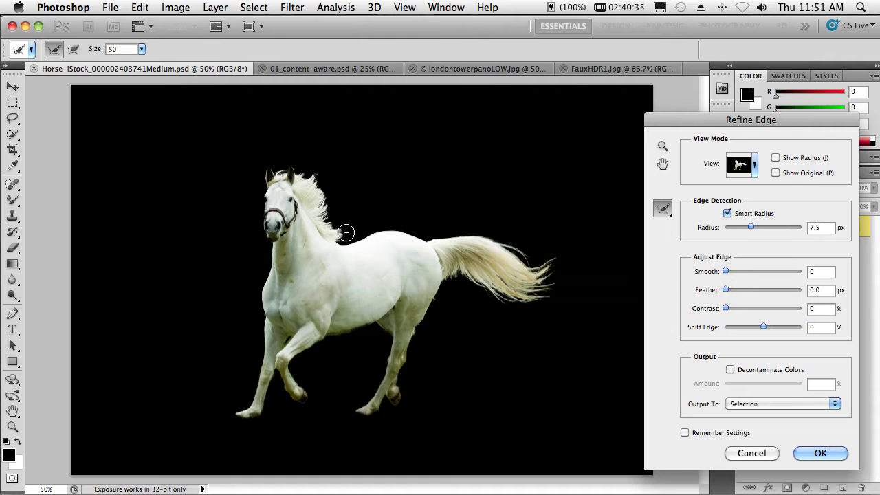
mouse_move(342, 237)
left_mouse_down()
mouse_move(351, 227)
mouse_move(329, 210)
mouse_move(316, 168)
mouse_move(274, 168)
mouse_move(265, 158)
left_mouse_up()
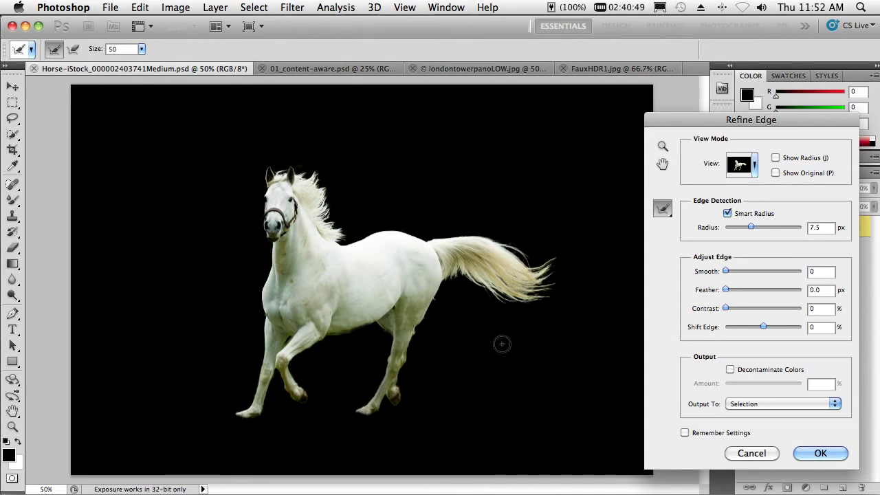
Output the refined horse selection to a new layer
left_click(769, 403)
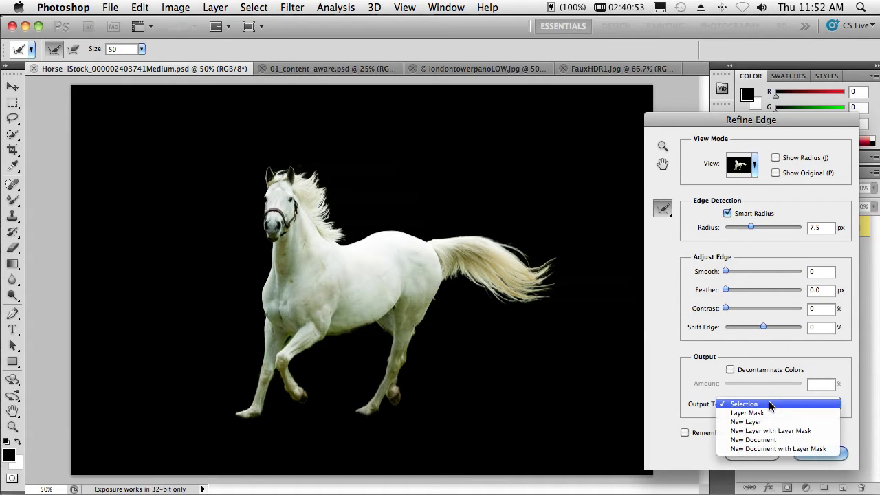
left_click(778, 421)
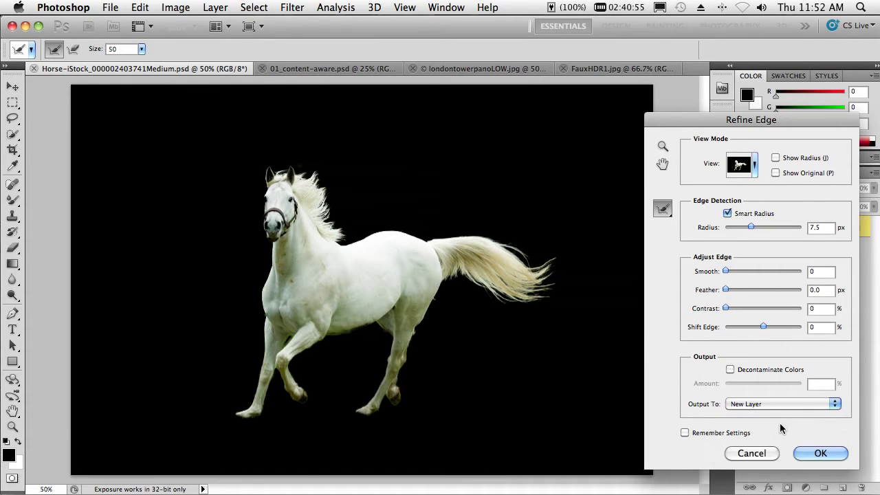
left_click(808, 454)
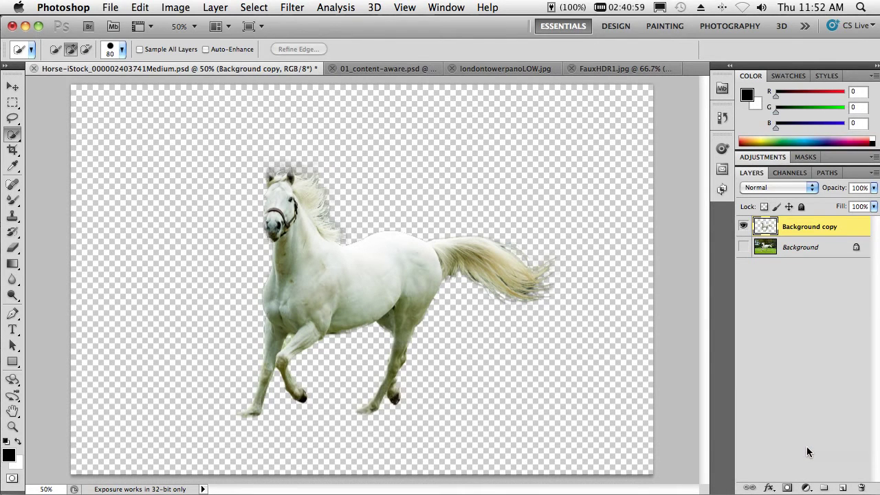
Show the Background layer, hide the Background copy layer, and make Background the active layer
left_click(744, 247)
left_click(744, 226)
left_click(767, 251)
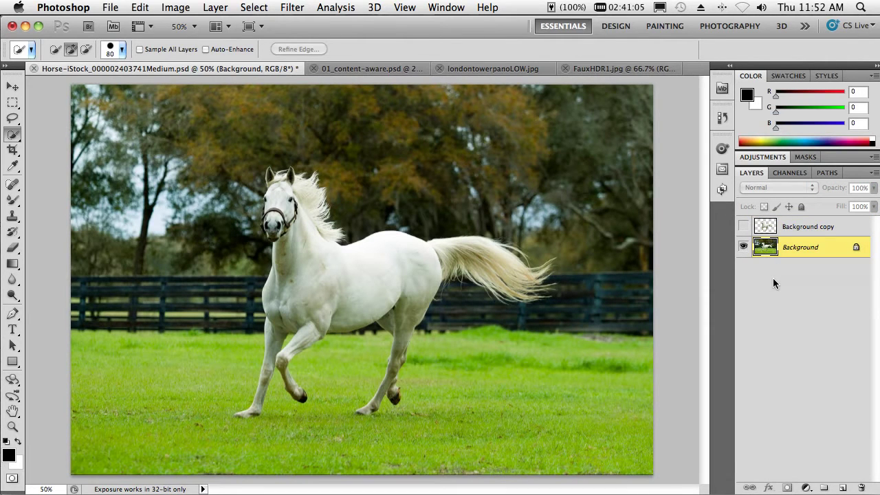
Load the saved Horse 2 channel as a new selection
left_click(254, 8)
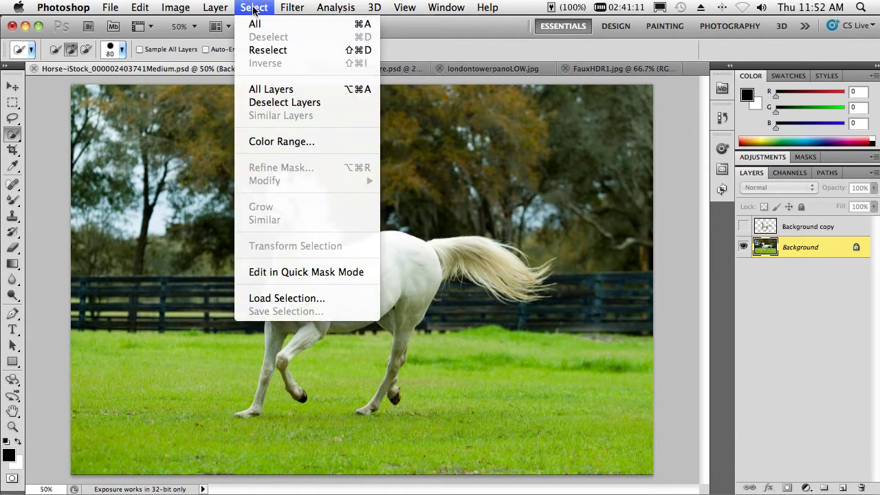
left_click(287, 298)
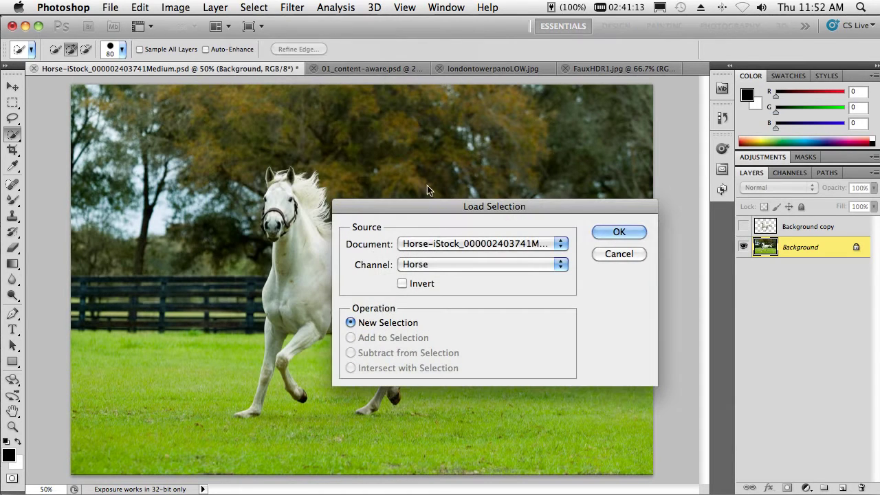
left_click(465, 267)
left_click(481, 278)
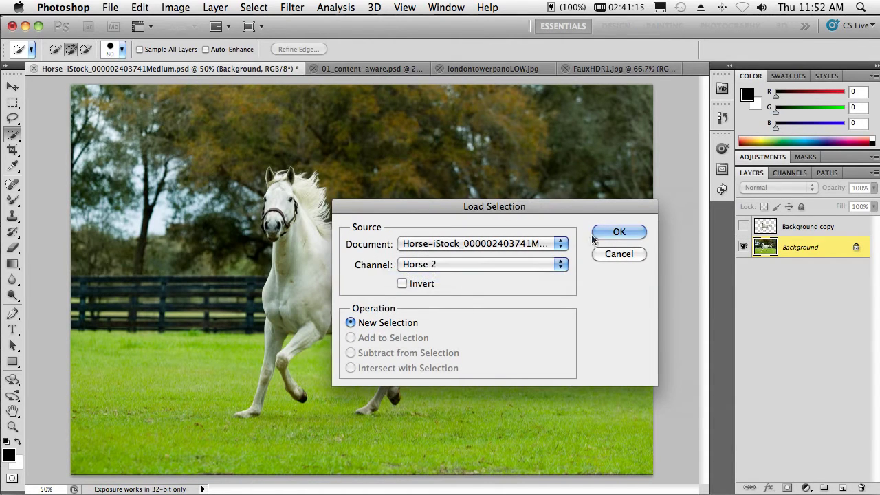
left_click(619, 232)
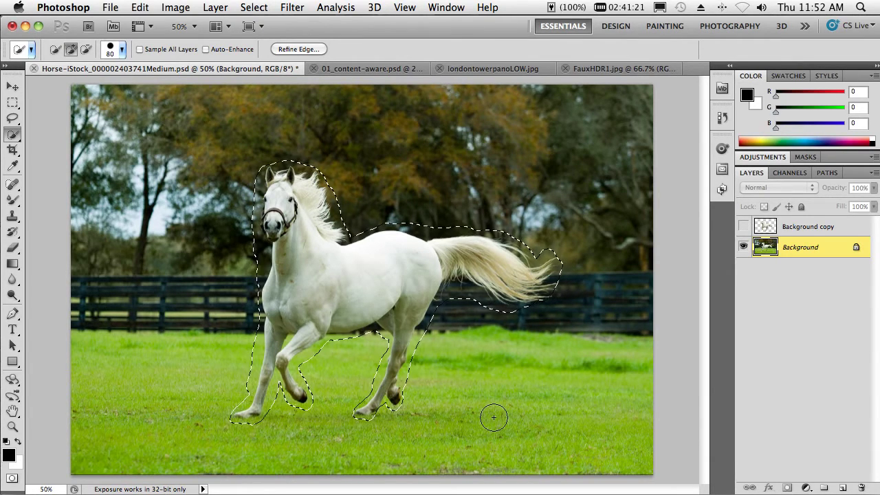
Fill the selected horse area on the Background layer with Content-Aware in Normal mode at 100% opacity, and deselect
key("BackSpace")
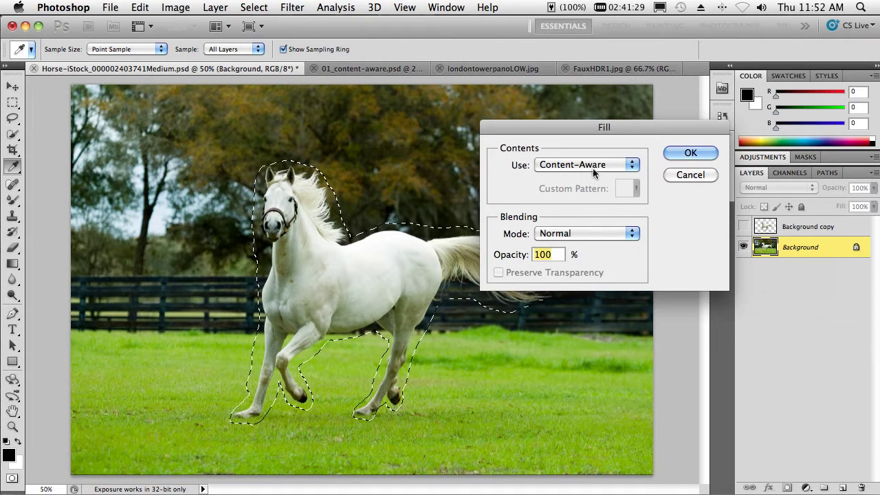
left_click(671, 154)
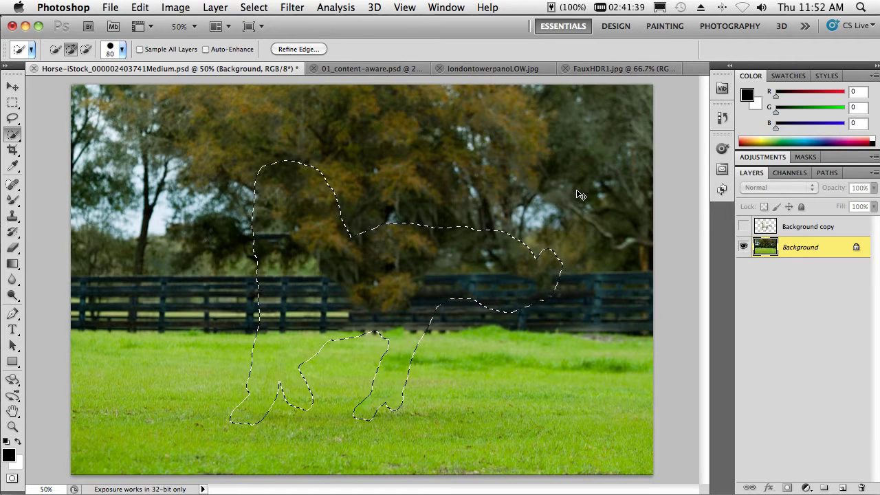
key("super+d")
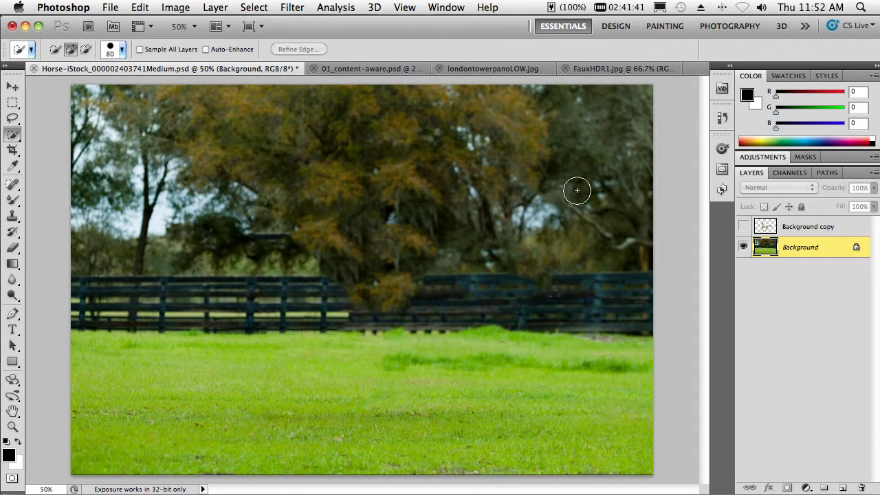
Show the Background copy layer and move its cut-out horse to the right across the field
left_click(743, 227)
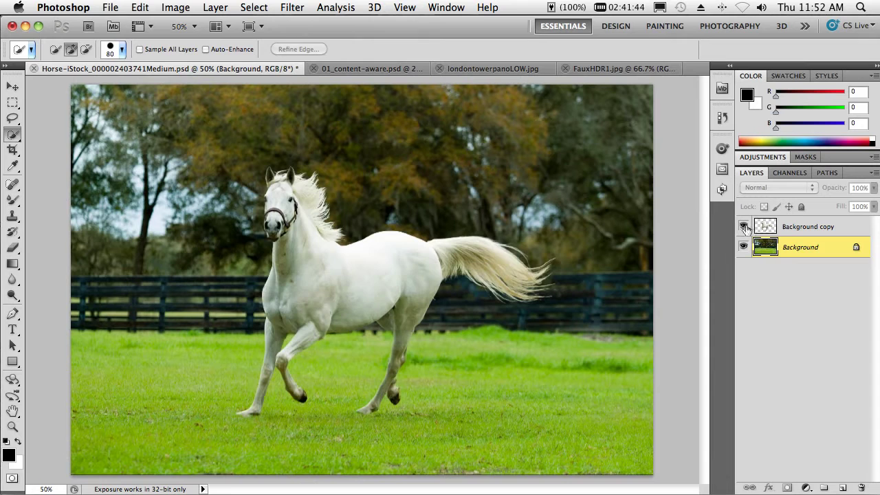
left_click(786, 231)
key("v")
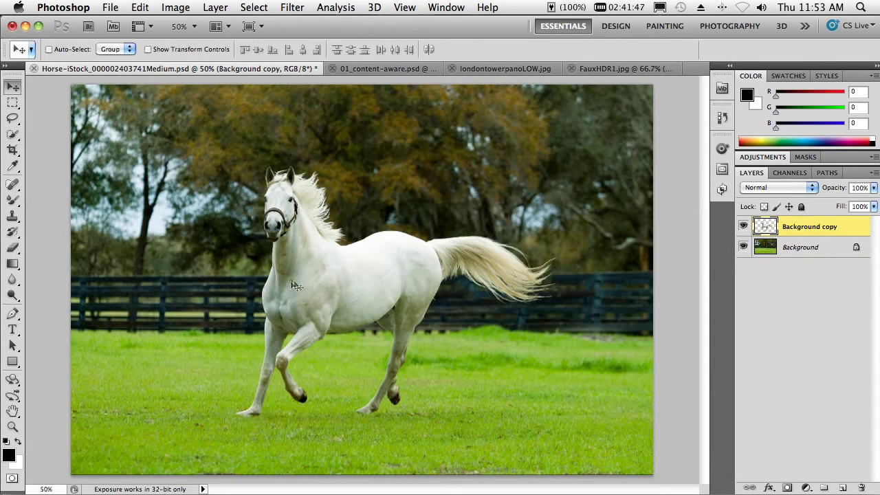
left_click_drag(325, 286, 407, 291)
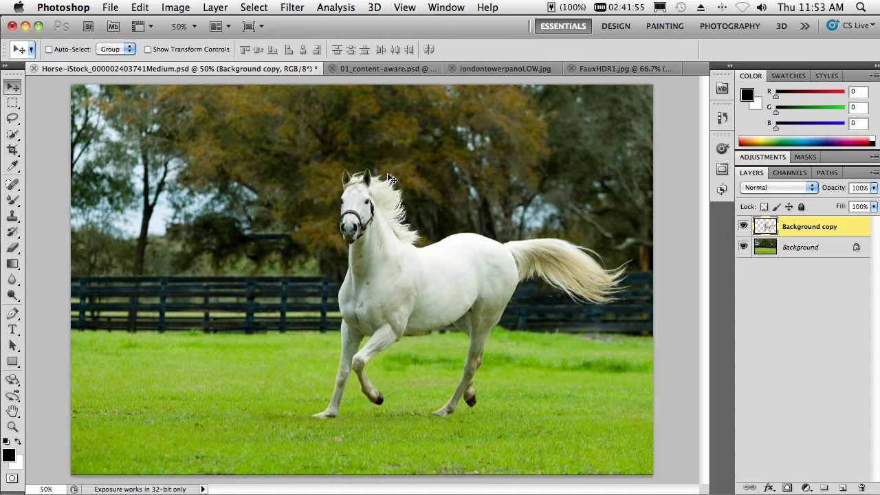
Switch to 01_content-aware.psd and activate the Spot Healing Brush
left_click(370, 69)
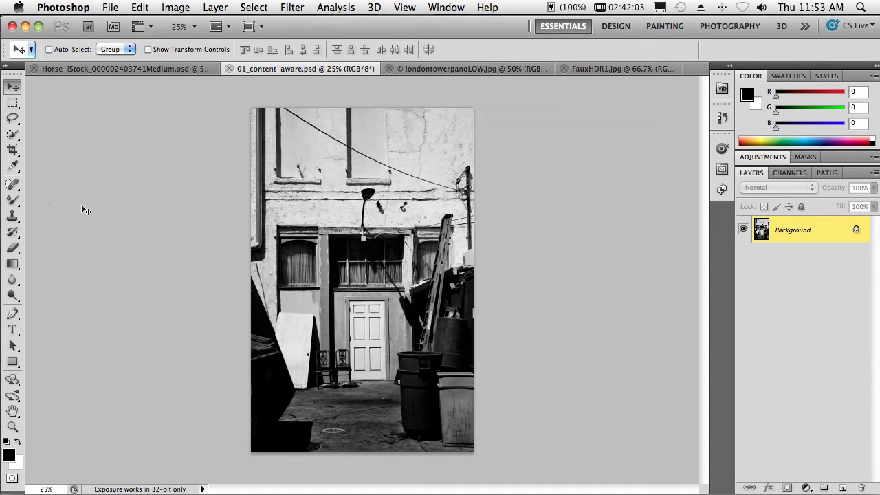
left_click(14, 185)
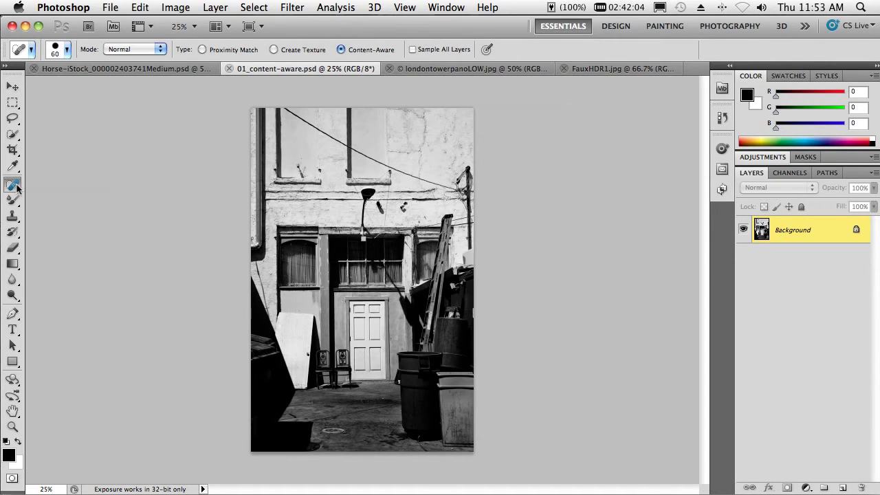
Try to remove the diagonal cable across the upper wall with Proximity Match healing, and undo the stroke
left_click(202, 51)
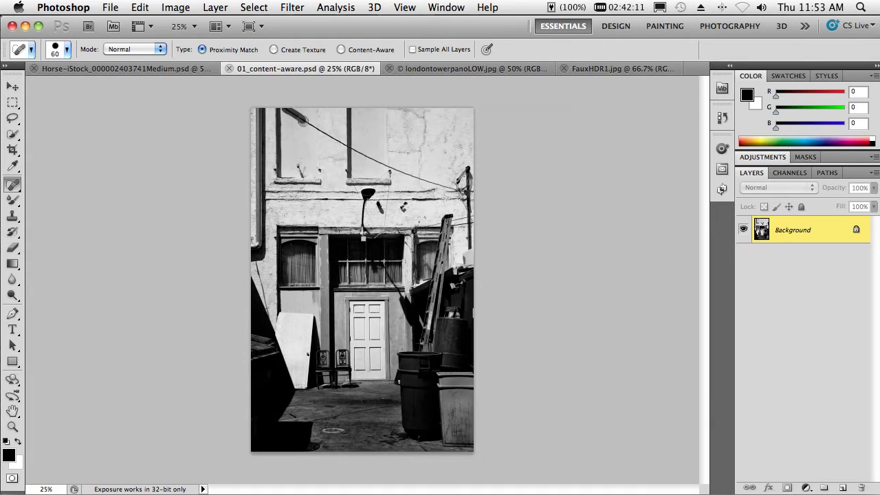
left_click_drag(344, 146, 451, 186)
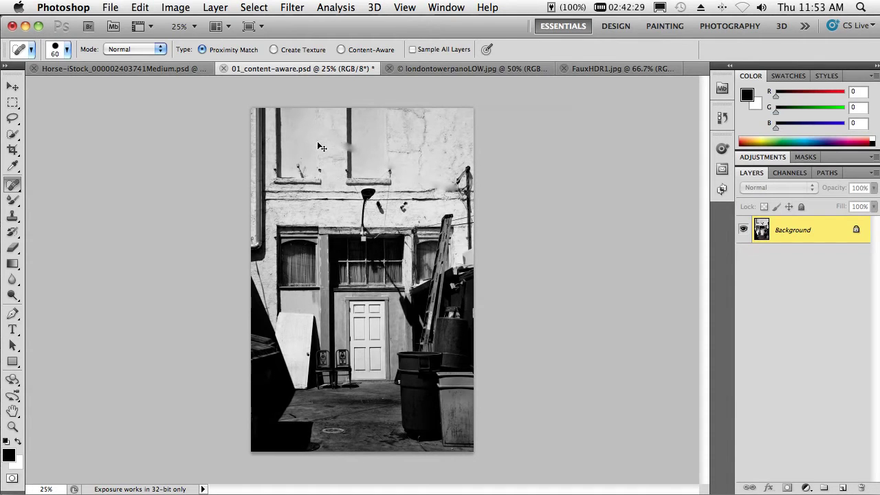
key("super+z")
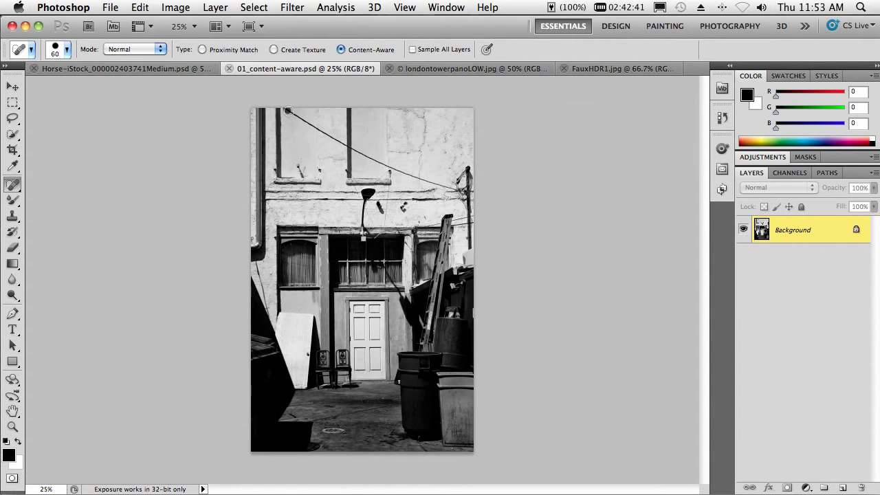
Heal the diagonal cable and the two dark marks beside the wall lamp using Content-Aware spot healing
left_click_drag(329, 136, 367, 157)
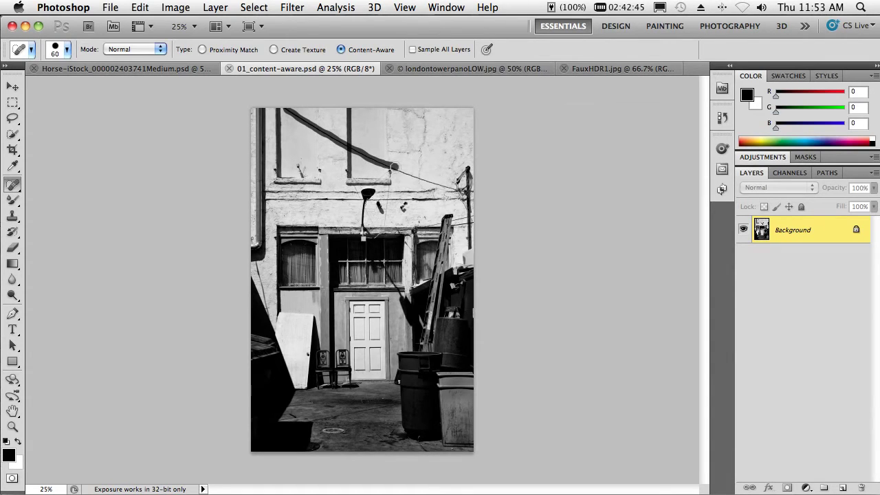
left_click_drag(394, 167, 450, 187)
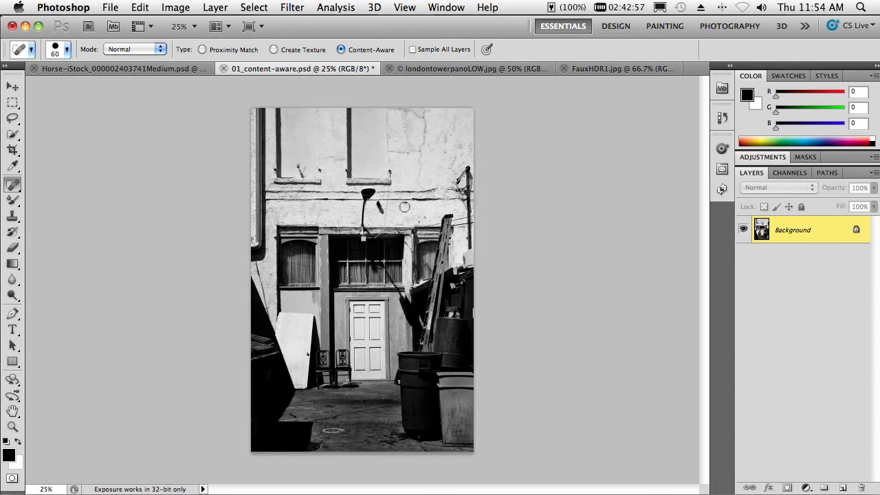
left_click(405, 205)
left_click(380, 207)
key("super+z")
key("super+z")
Crop londontowerpanoLOW.jpg to a wide strip around the fortress that excludes the white gaps along the panorama's edges
left_click(454, 68)
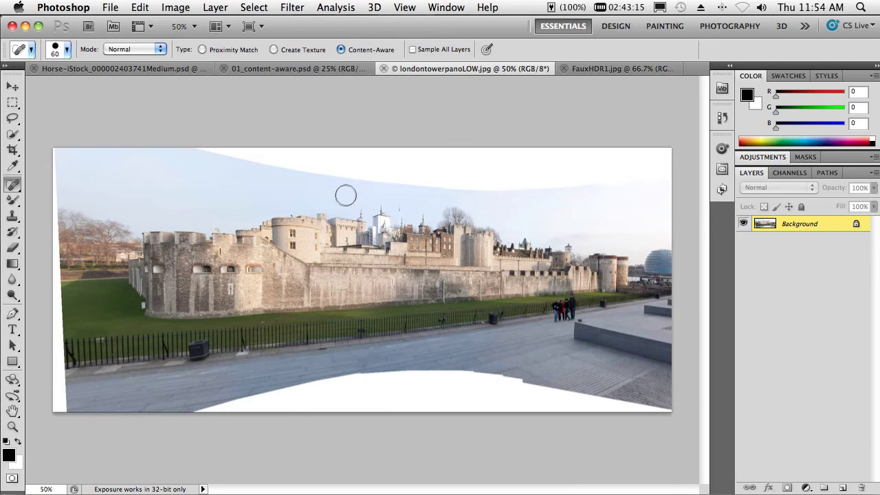
key("c")
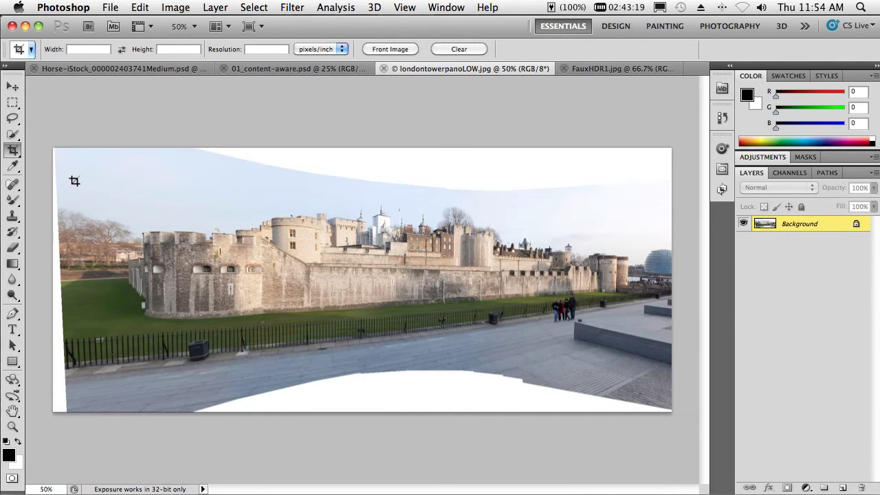
left_click_drag(74, 180, 652, 365)
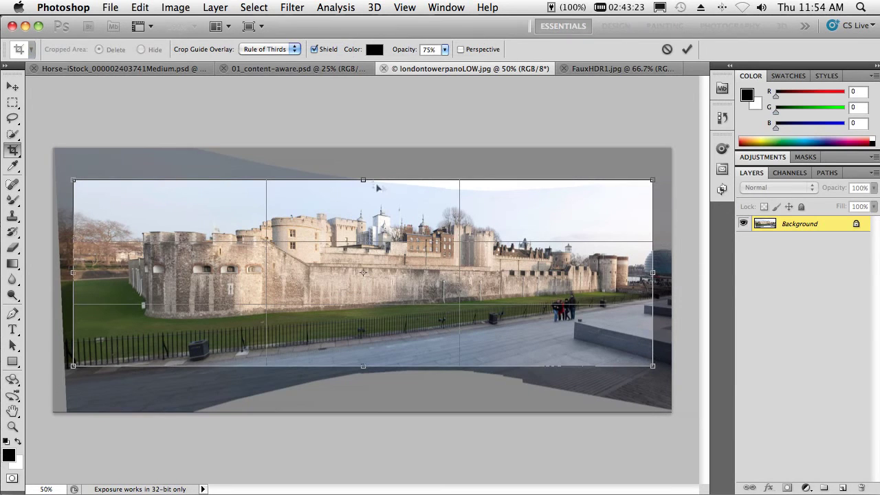
left_click_drag(364, 180, 357, 192)
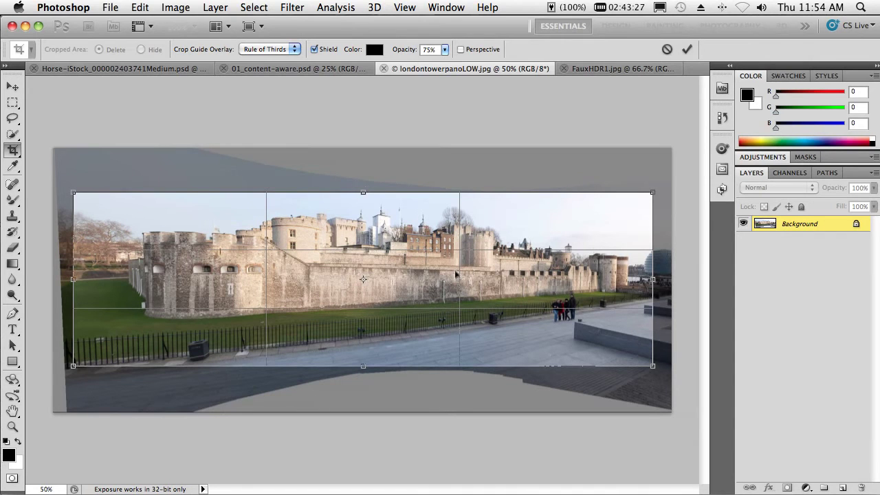
key("Return")
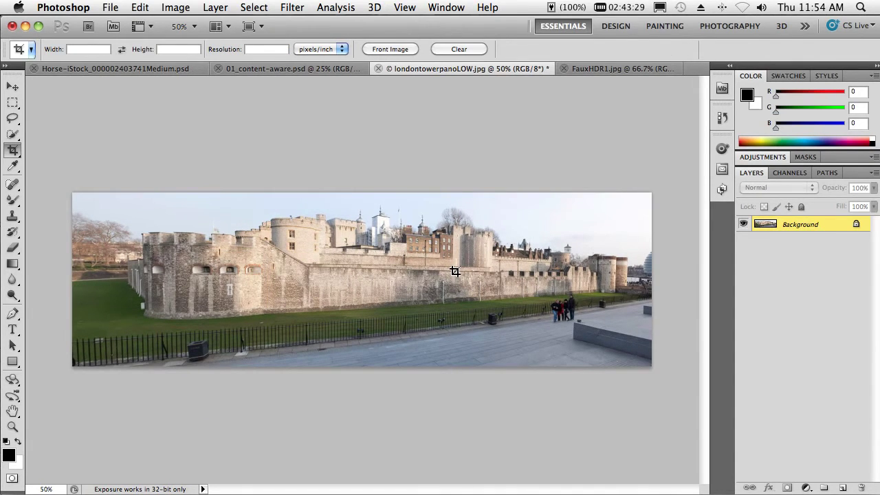
Undo the panorama crop and select the upper, lower and left white edge areas together with the Magic Wand
key("super+z")
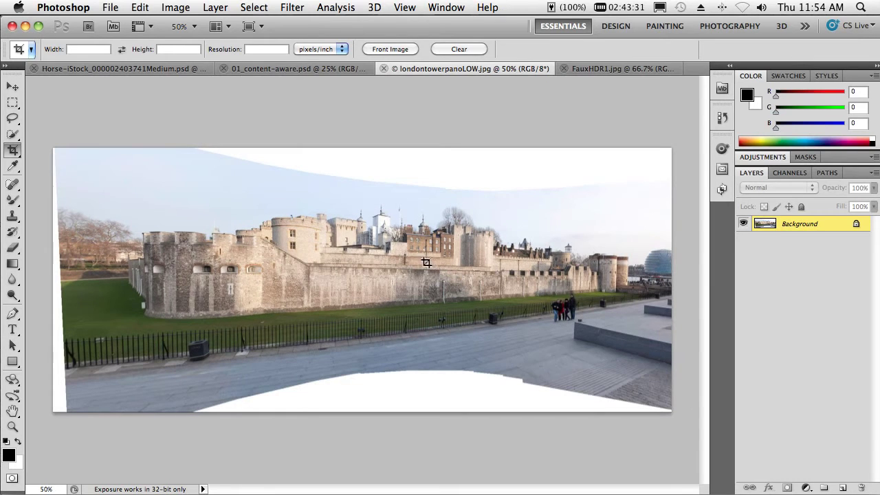
key("w")
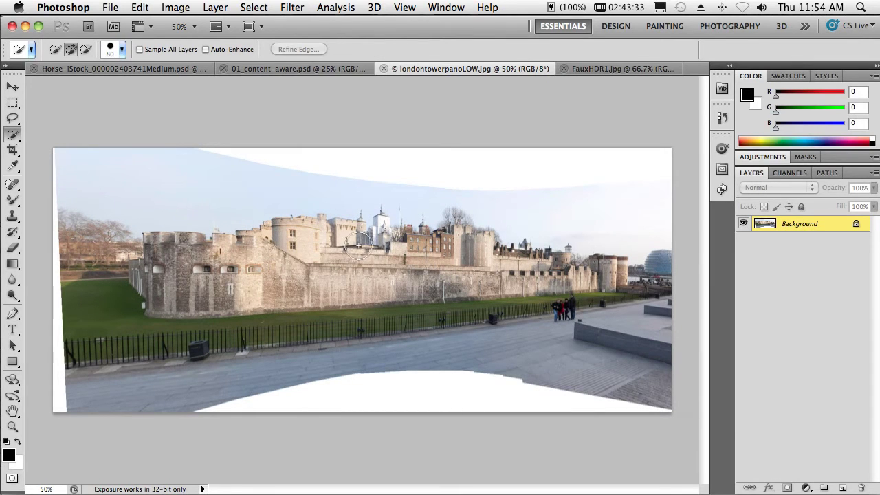
key("shift+w")
left_click(445, 172)
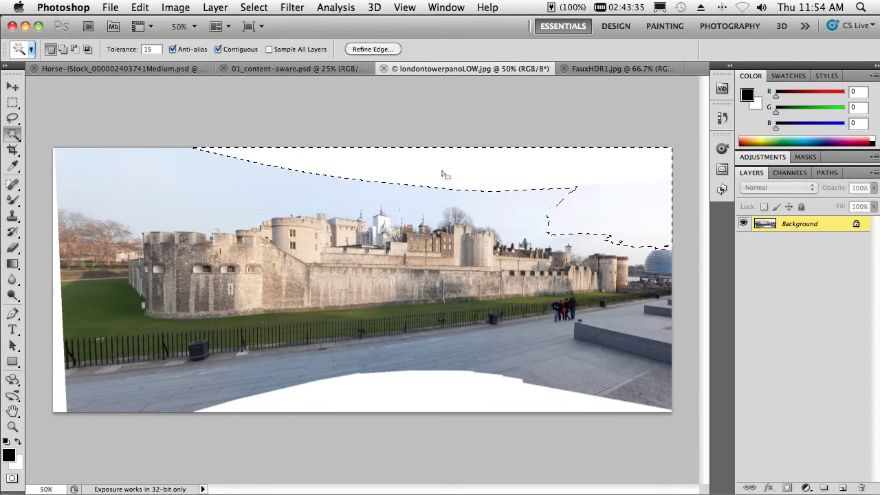
left_click(410, 397, "shift")
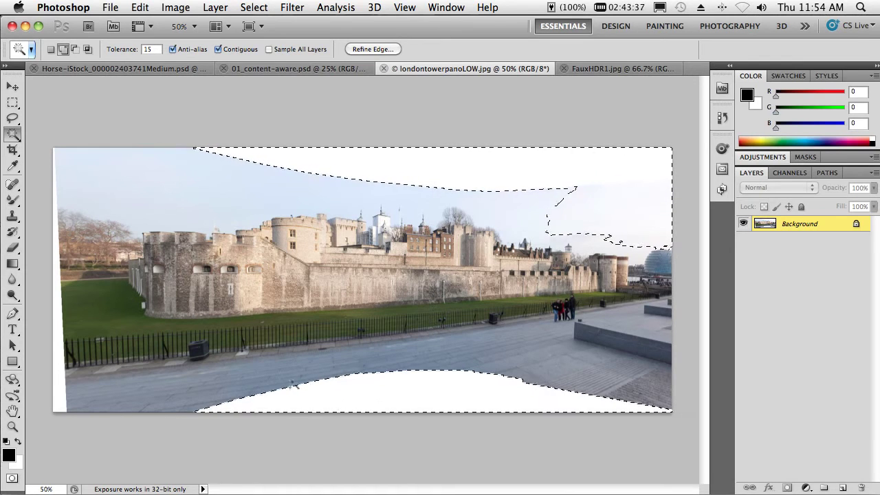
left_click(61, 385, "shift")
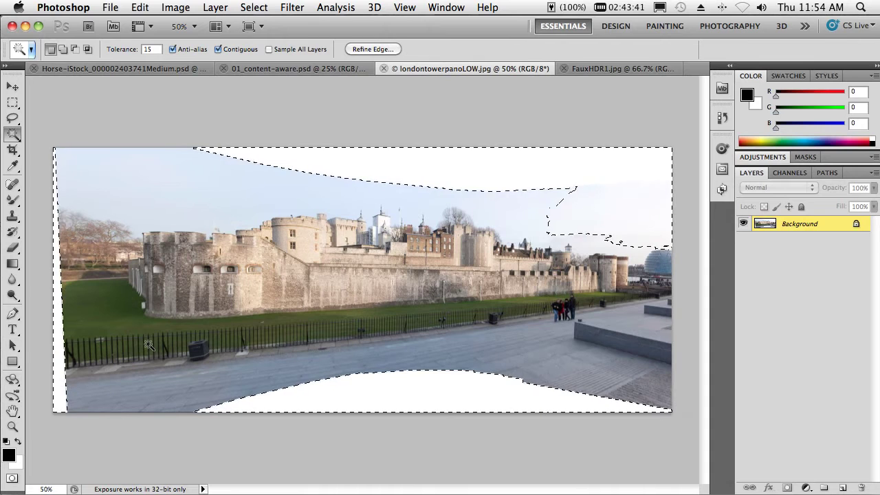
Fill the selected edge areas using Content-Aware in Normal mode at 100% opacity, and deselect
key("BackSpace")
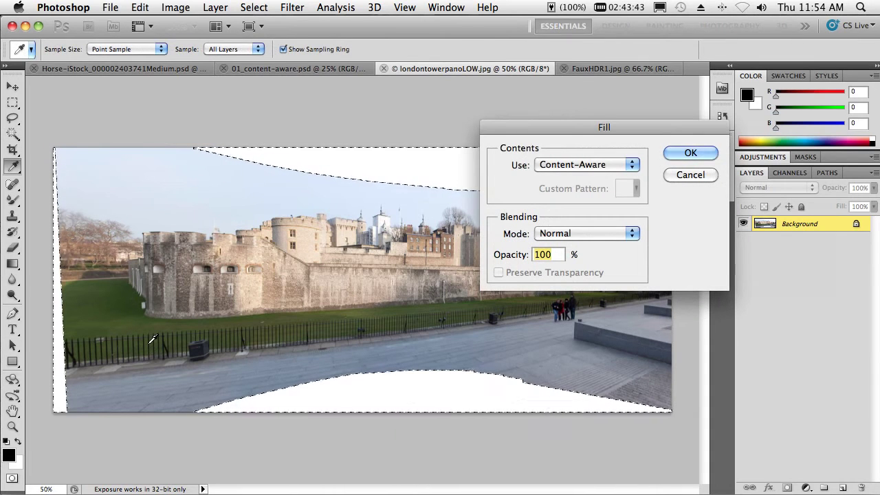
left_click(674, 152)
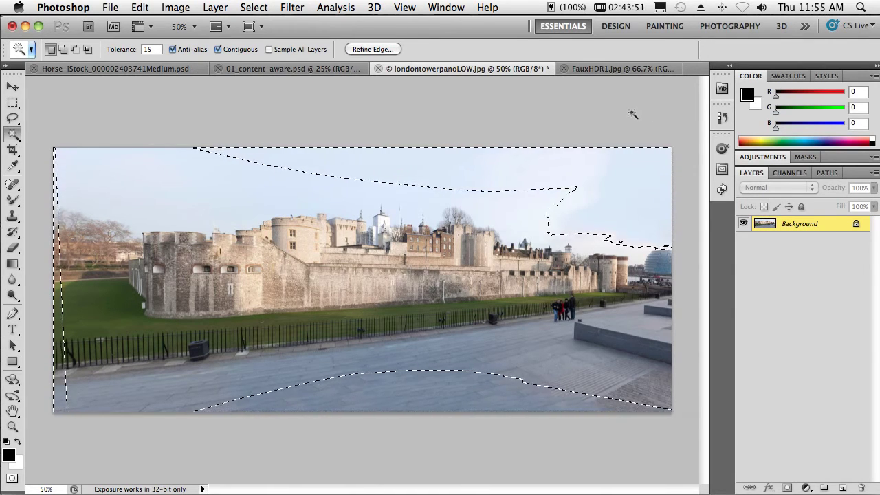
key("super+d")
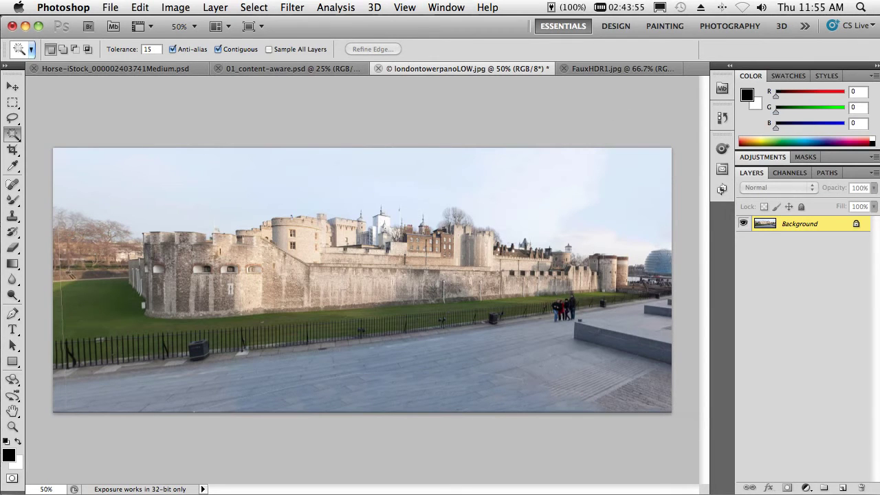
Heal the thin seam in the grass along the panorama's left edge with a size 15 Content-Aware Spot Healing Brush
left_click(12, 186)
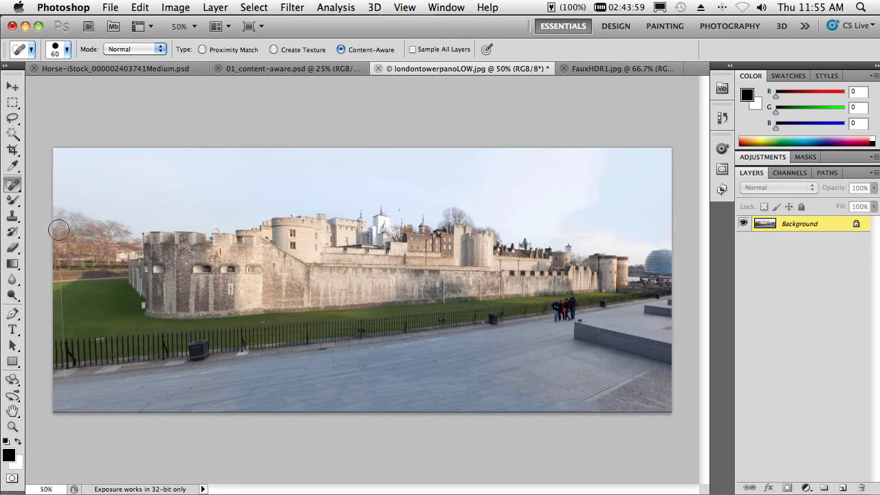
key("bracketleft")
key("bracketleft")
mouse_move(61, 327)
left_mouse_down()
mouse_move(61, 275)
mouse_move(60, 312)
left_mouse_up()
left_click(136, 69)
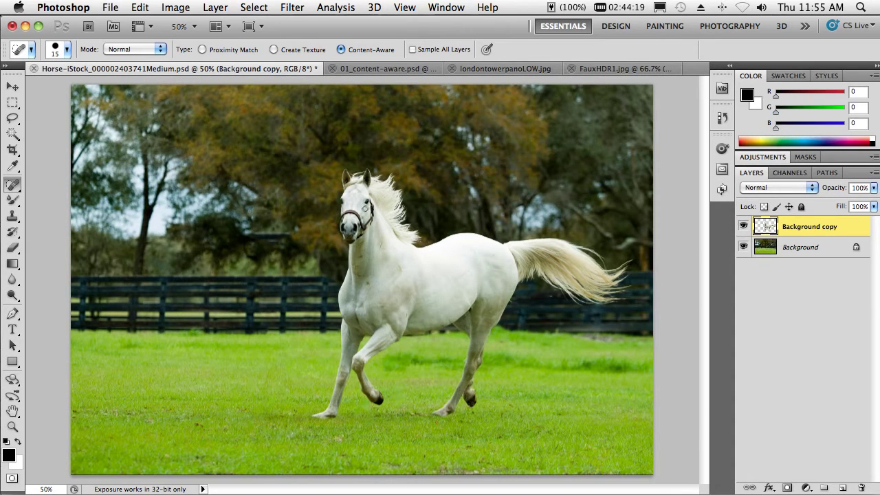
left_click(140, 7)
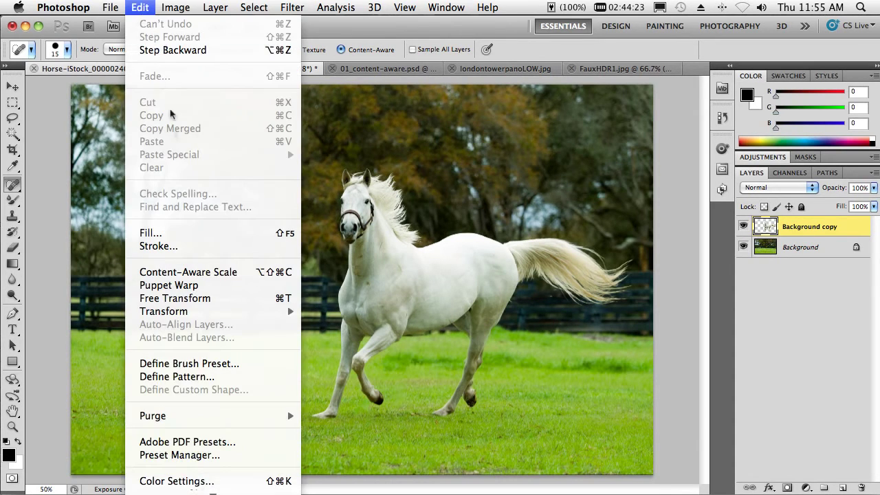
left_click(188, 272)
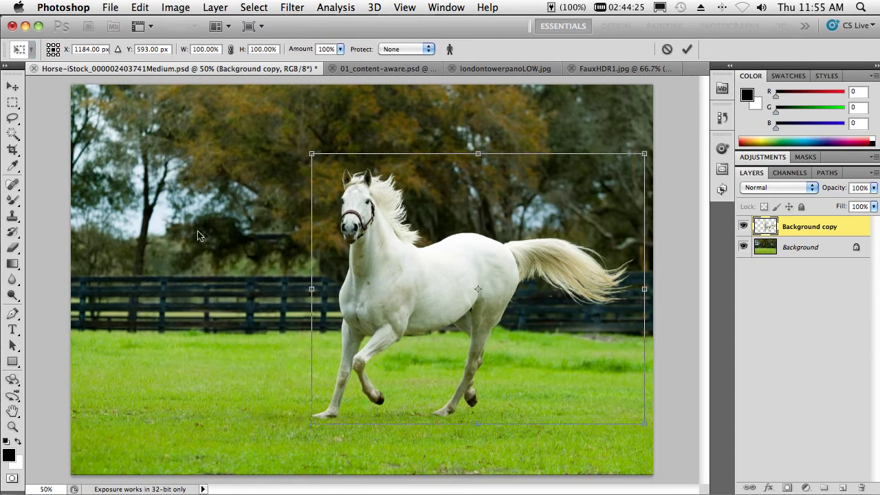
key("Return")
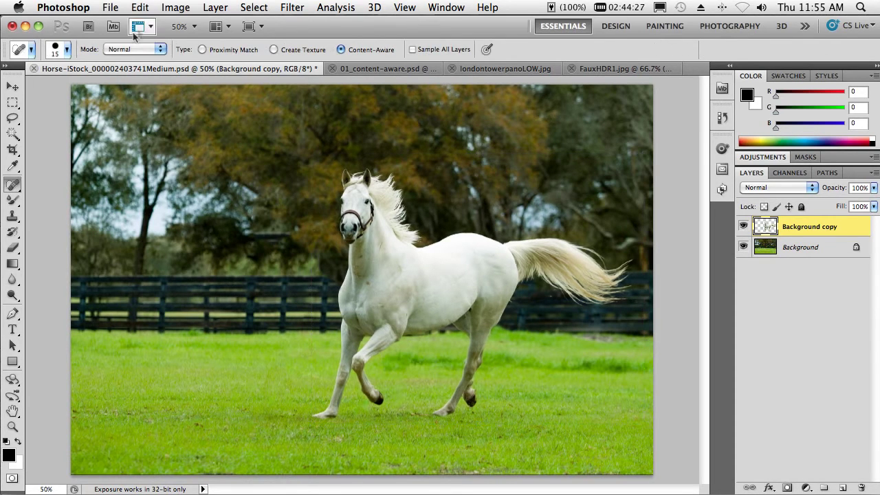
Start Puppet Warp on the Background copy layer and place three pins along each of the horse's front legs
left_click(141, 8)
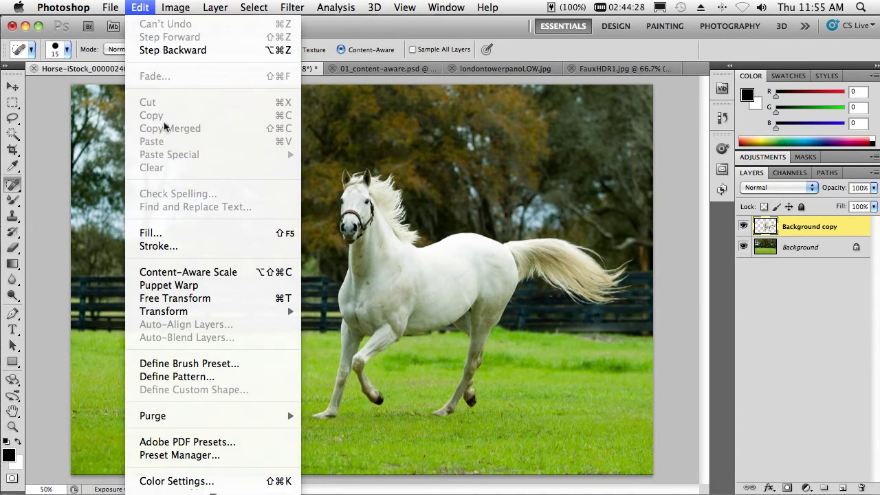
left_click(181, 285)
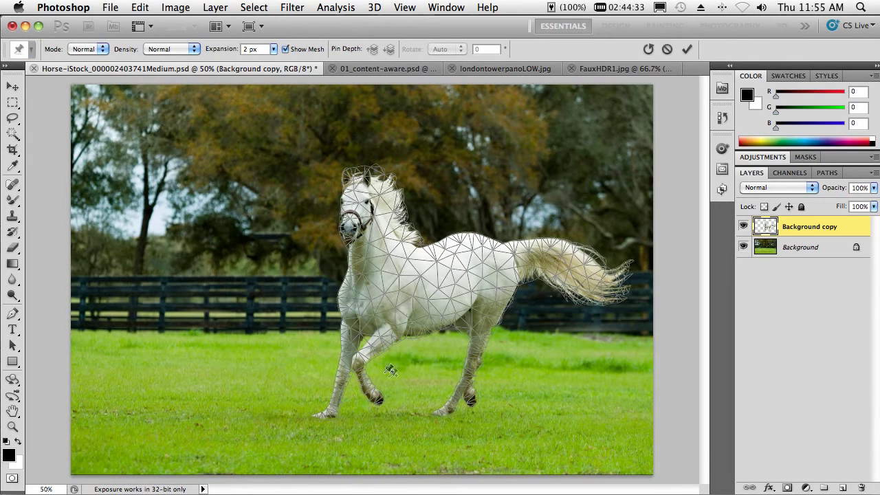
left_click(359, 359)
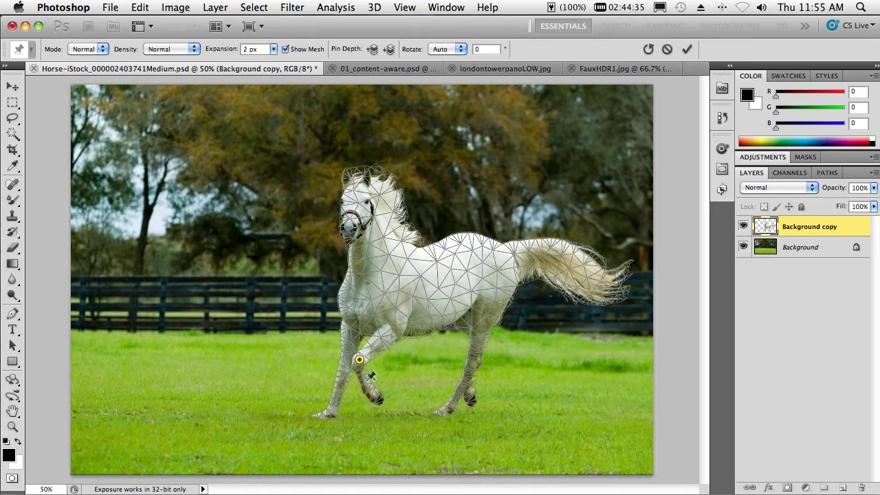
left_click(378, 397)
left_click(390, 330)
left_click(350, 333)
left_click(340, 361)
left_click(329, 406)
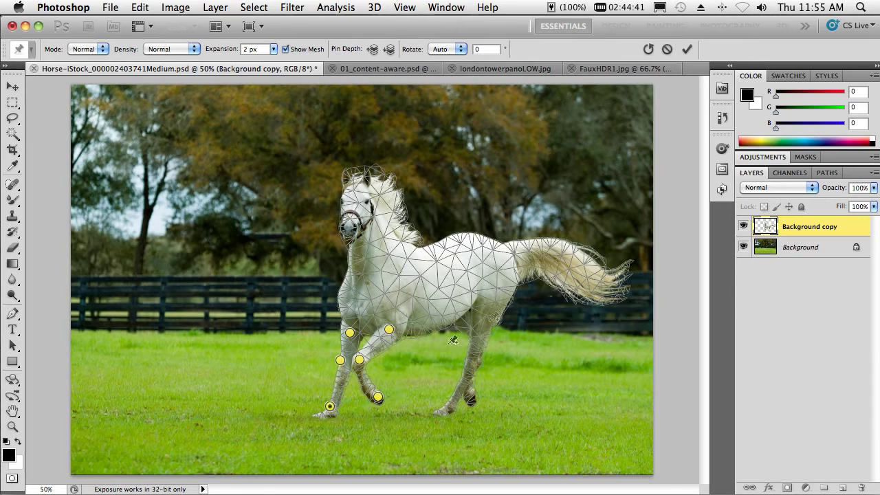
Add three Puppet Warp pins along the horse's tail, from its base to near the tip
left_click(510, 246)
left_click(560, 244)
left_click(600, 280)
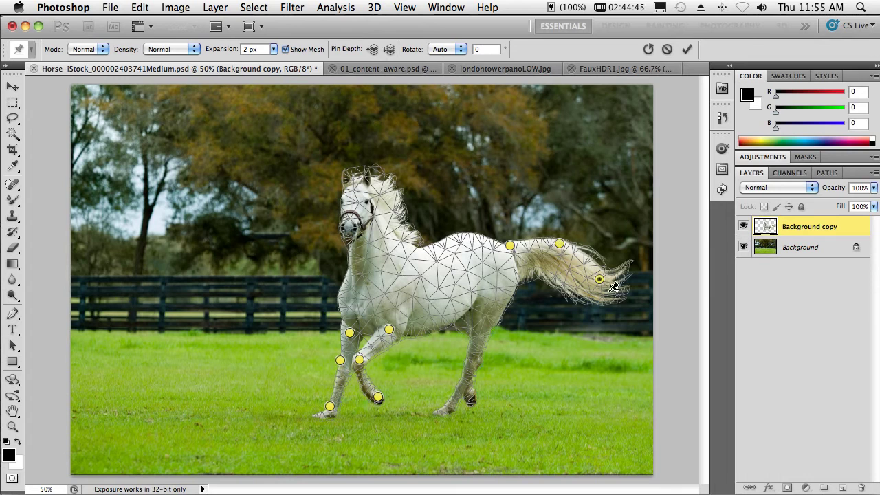
Lift the horse's tail and raise its bent front hoof with their pins, and apply the Puppet Warp
left_click_drag(600, 280, 559, 240)
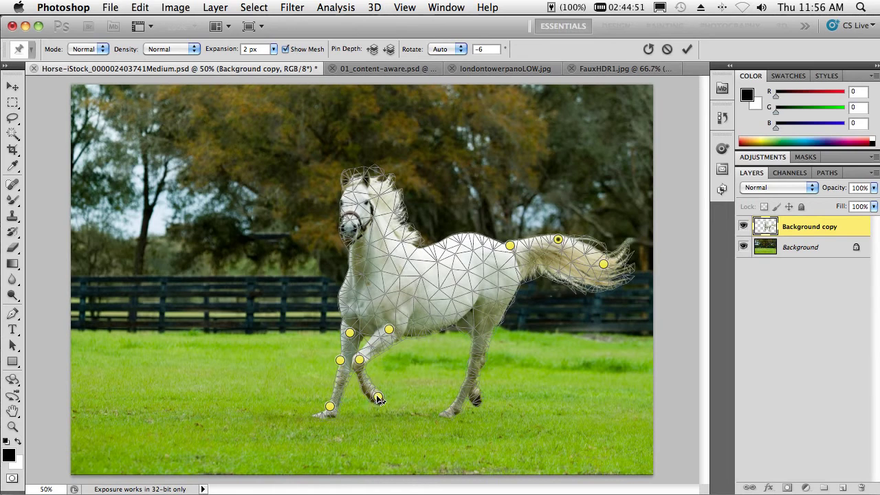
left_click_drag(378, 399, 392, 387)
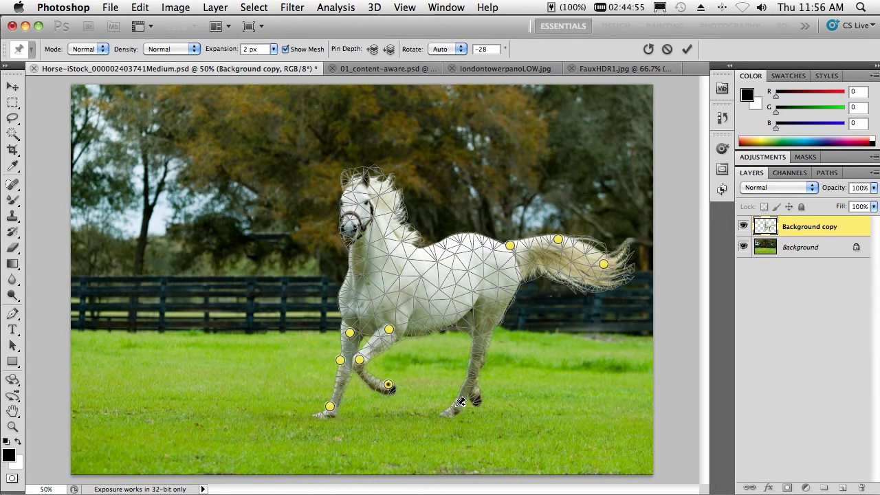
left_click(686, 50)
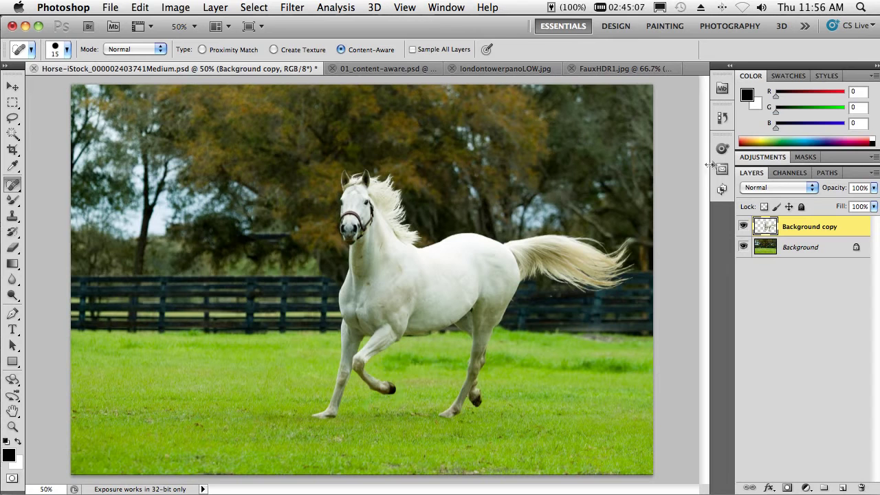
Open _OUL0109.dng from the 6_ACR folder of Mini Bridge in Camera Raw
left_click(723, 93)
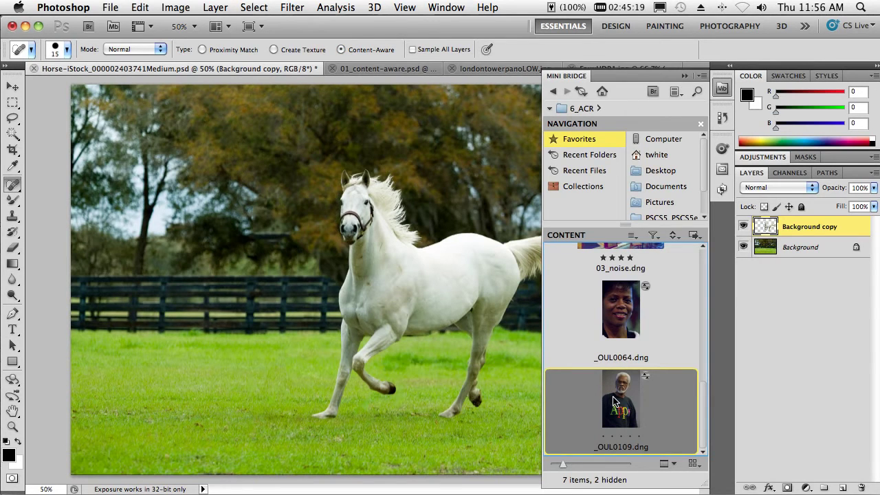
double_click(616, 402)
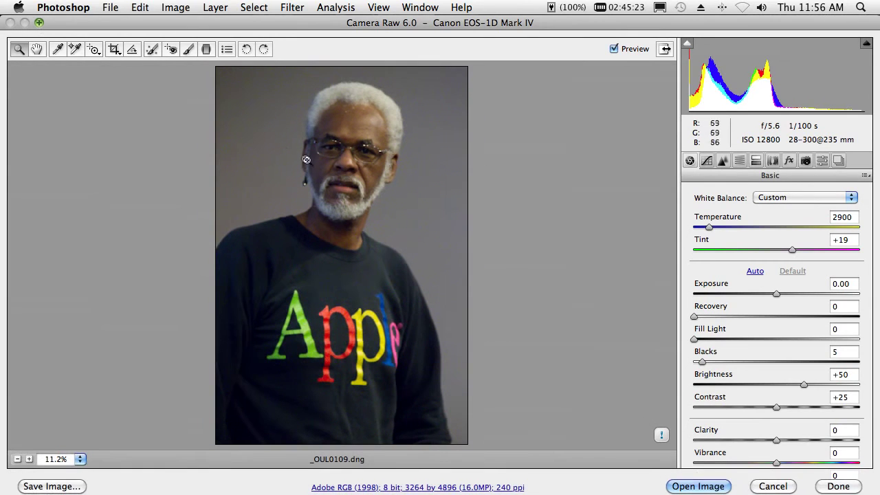
Try reducing the portrait's noise with Color noise reduction at 49 and Luminance noise reduction at 60
left_click_drag(377, 154, 383, 190)
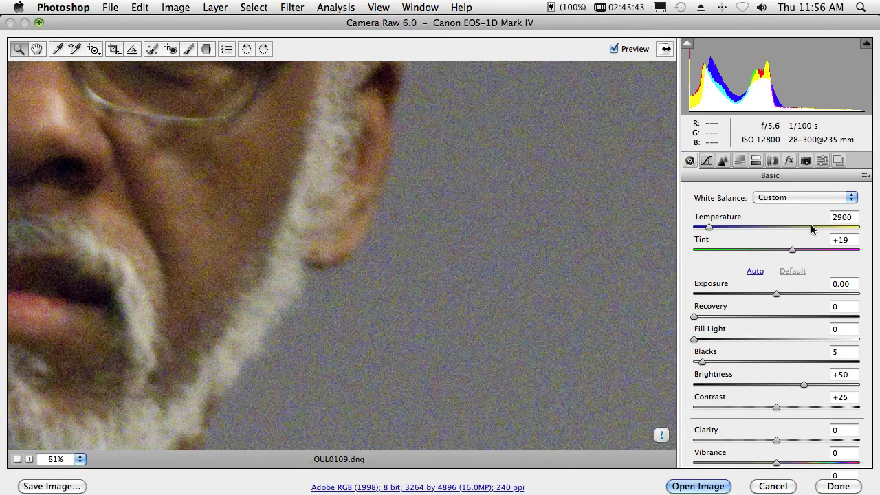
left_click(723, 160)
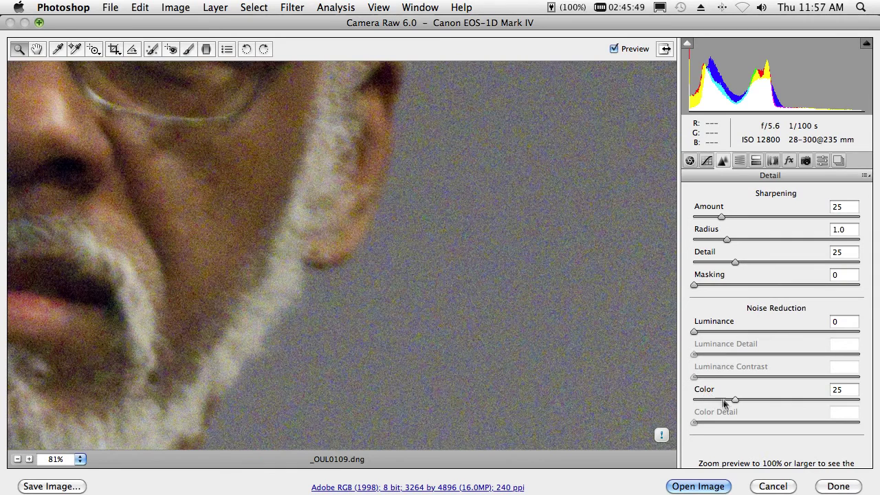
left_click_drag(734, 400, 806, 401)
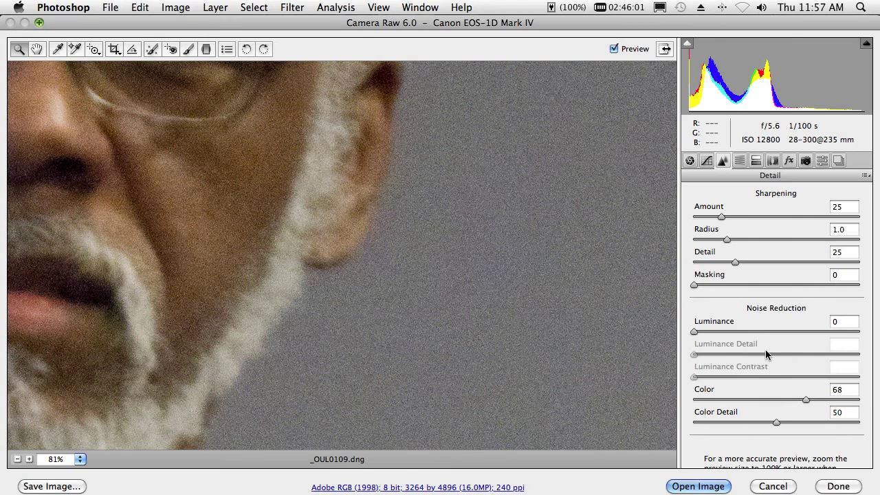
left_click_drag(806, 401, 771, 407)
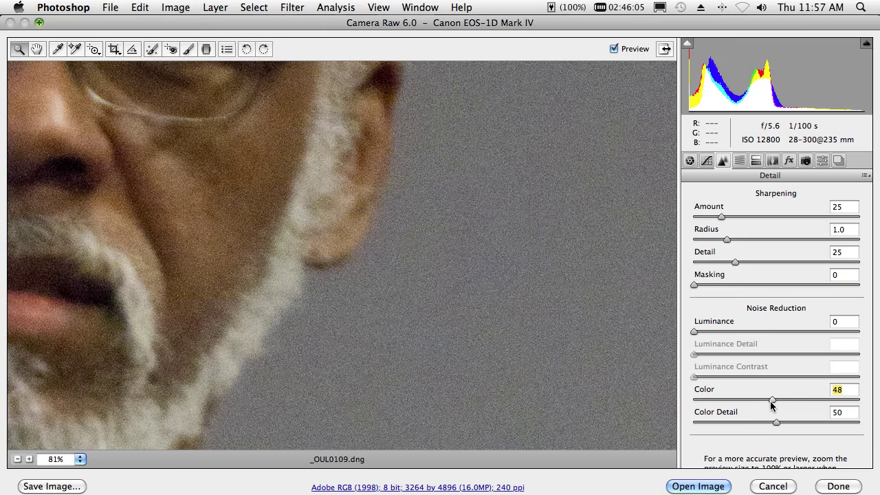
mouse_move(764, 402)
left_mouse_down()
mouse_move(702, 404)
mouse_move(777, 404)
left_mouse_up()
left_click_drag(694, 333, 793, 335)
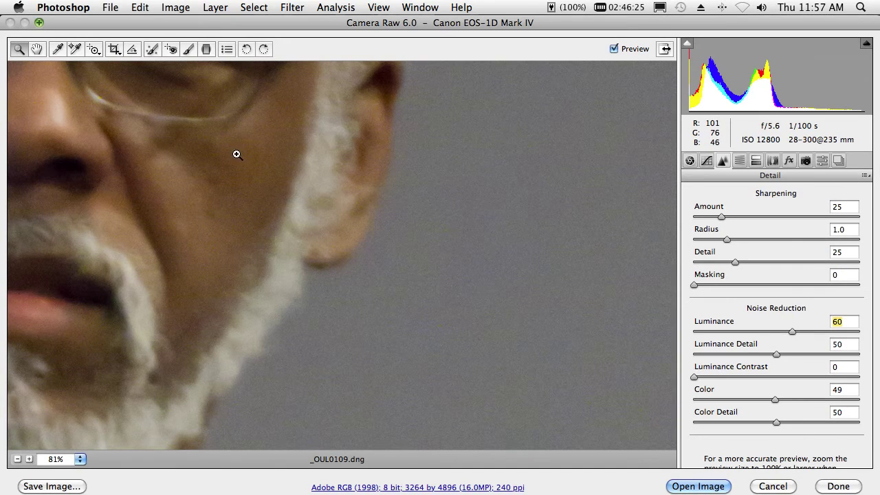
Compare the forehead and glasses area without and with the Detail settings, and cancel the raw adjustments
key("space")
left_click_drag(260, 197, 387, 473)
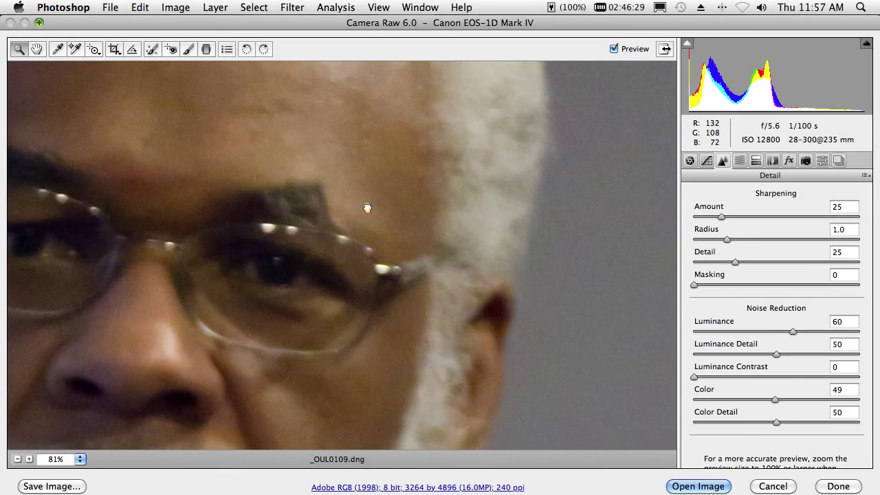
left_click_drag(373, 209, 373, 240)
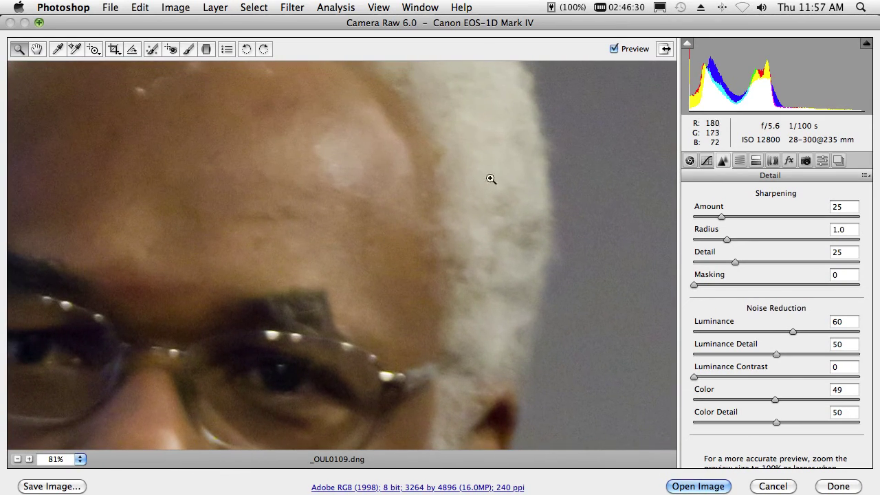
left_click(614, 49)
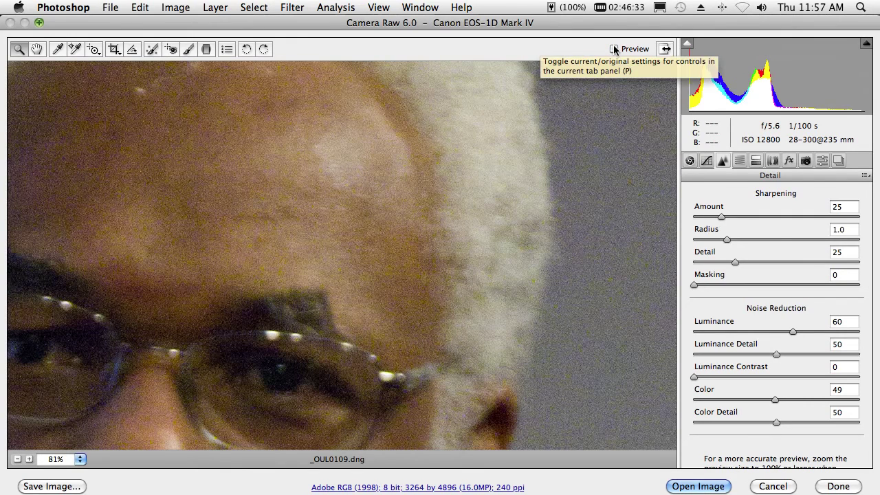
left_click(614, 48)
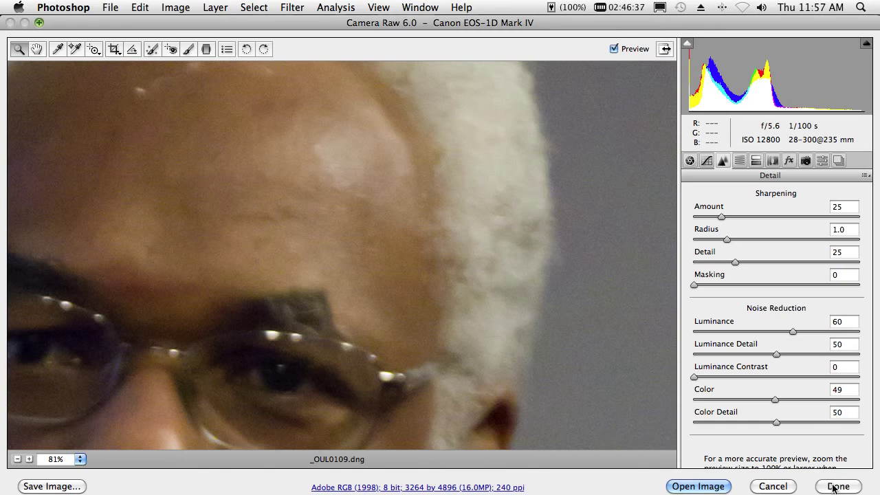
left_click(788, 487)
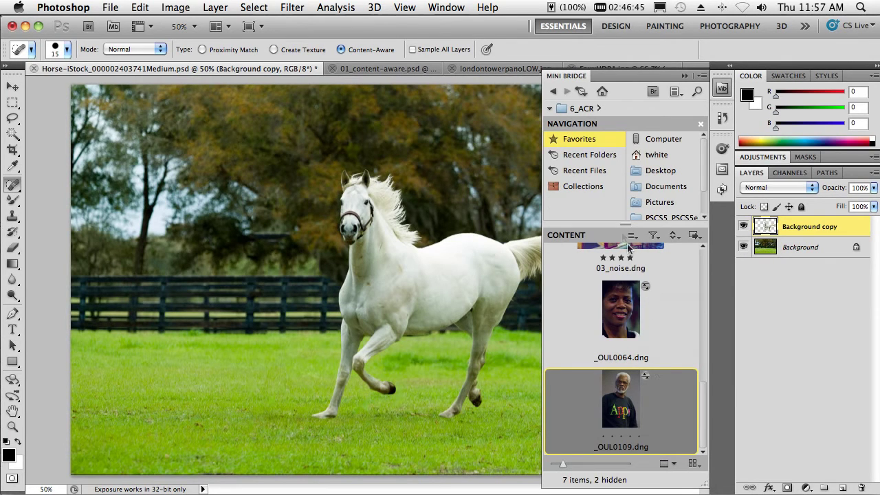
Open the 7_HDR Pro folder in Mini Bridge and select the images from 10HDR (3 of 10).psd through 10HDR (10 of 10).psd
left_click(553, 90)
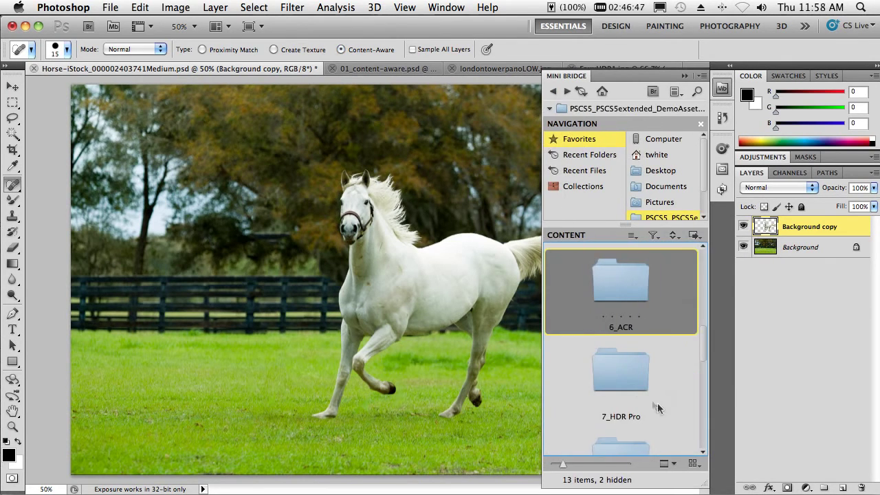
double_click(629, 372)
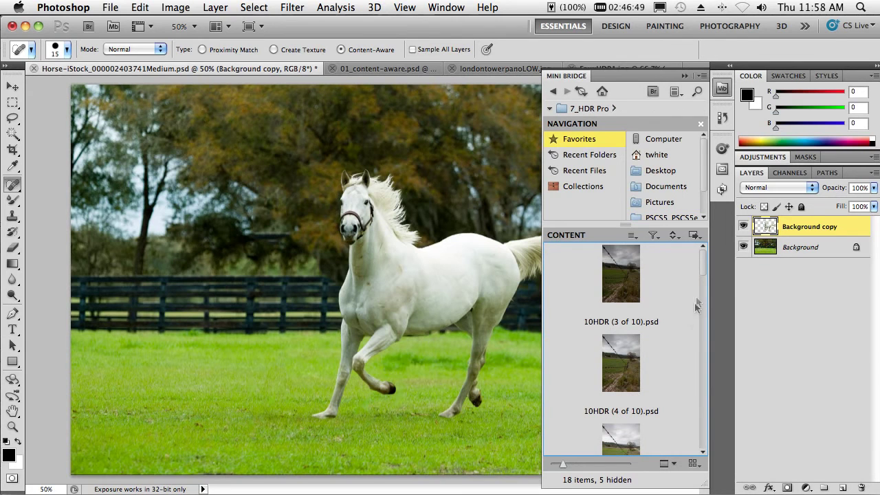
left_click(660, 274)
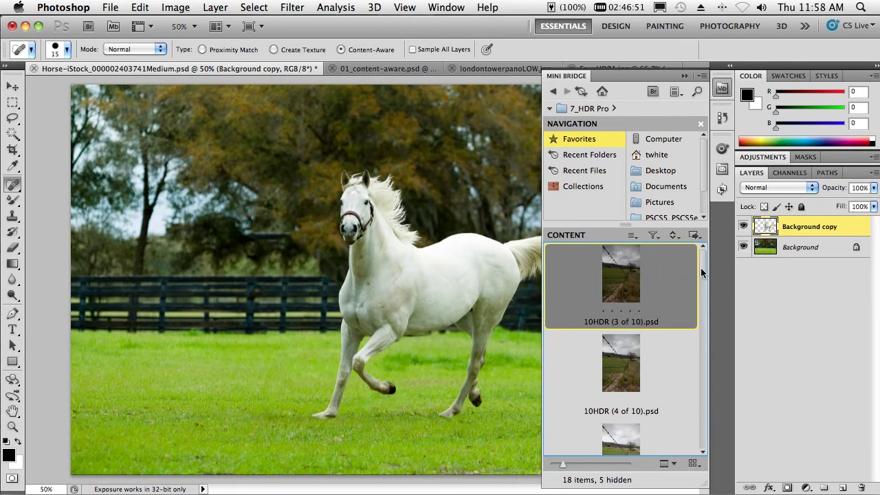
scroll(701, 269, "down", 10)
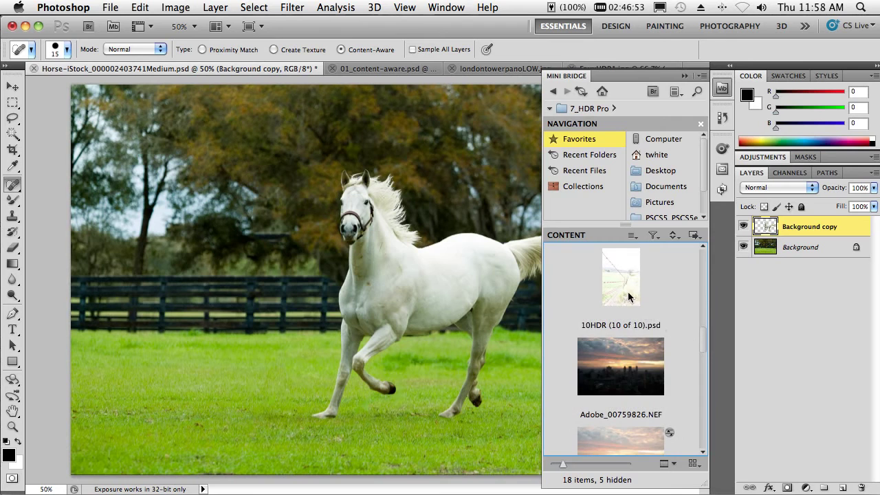
left_click(629, 296)
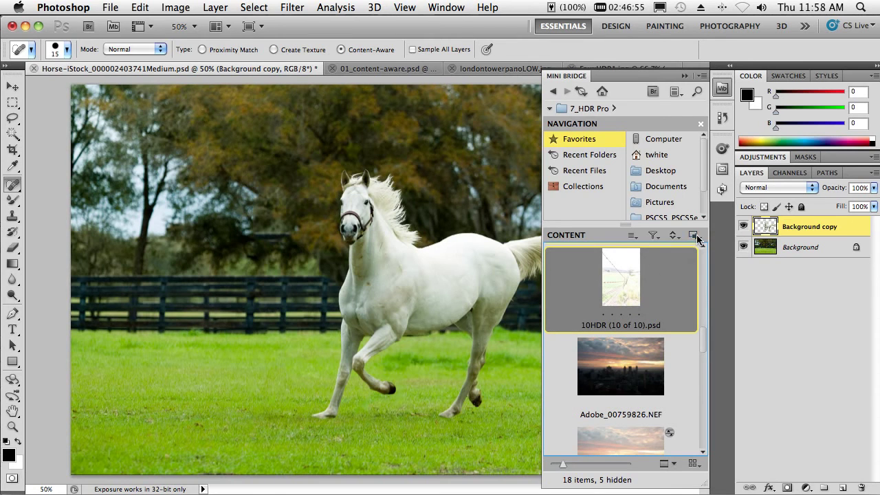
Load the selected 10HDR exposures into Merge to HDR Pro, accepting the notice about files converted from Camera Raw
left_click(696, 237)
mouse_move(705, 271)
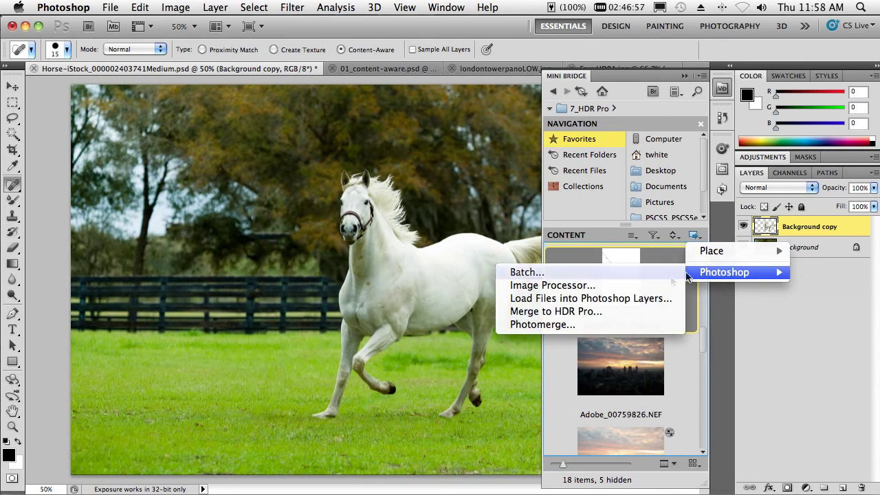
left_click(621, 313)
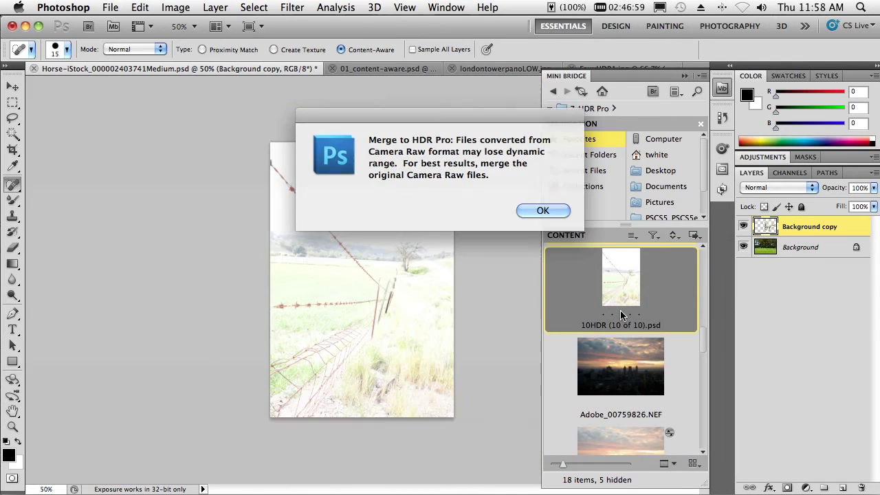
left_click(538, 212)
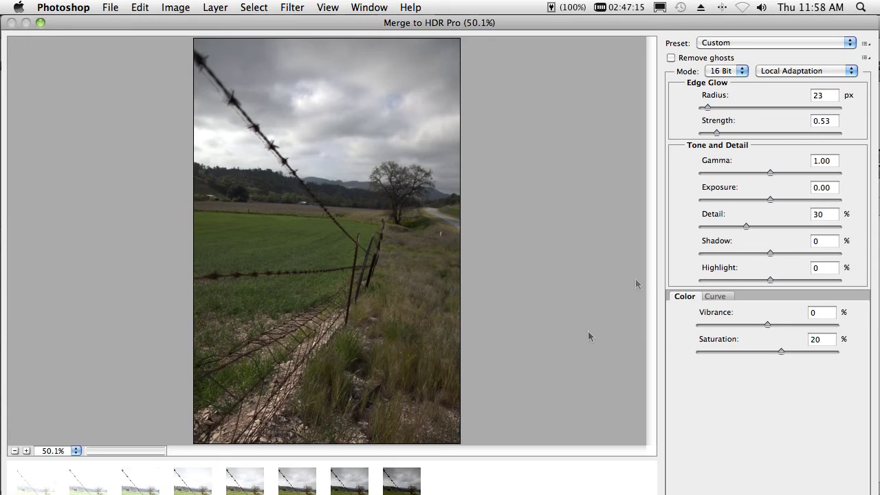
Apply the More Saturated preset to the fence landscape, enable Remove ghosts, and complete the HDR merge
left_click(733, 42)
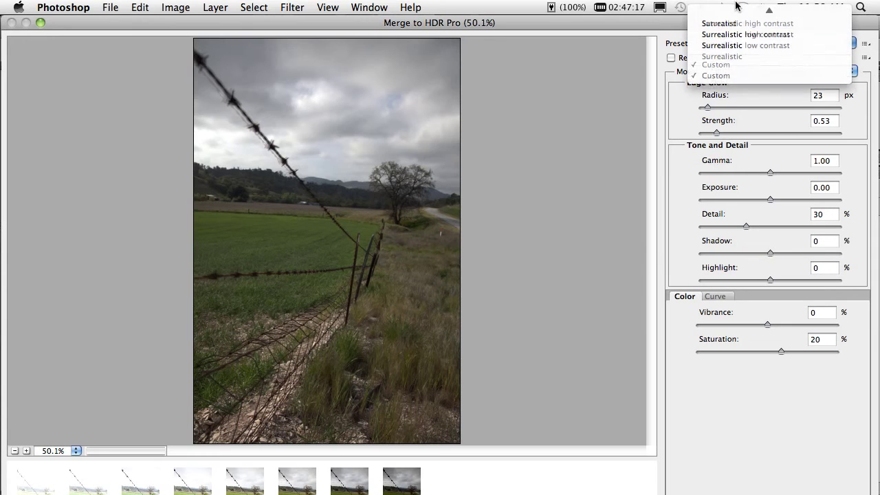
mouse_move(736, 6)
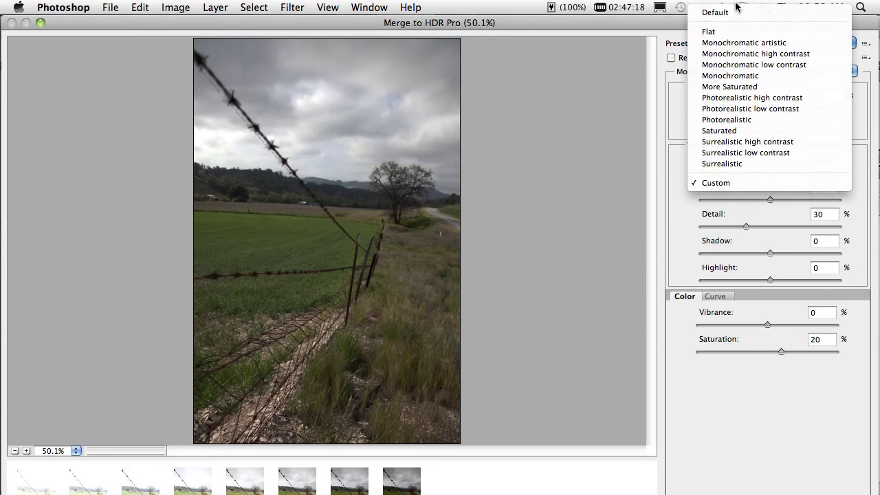
left_click(730, 87)
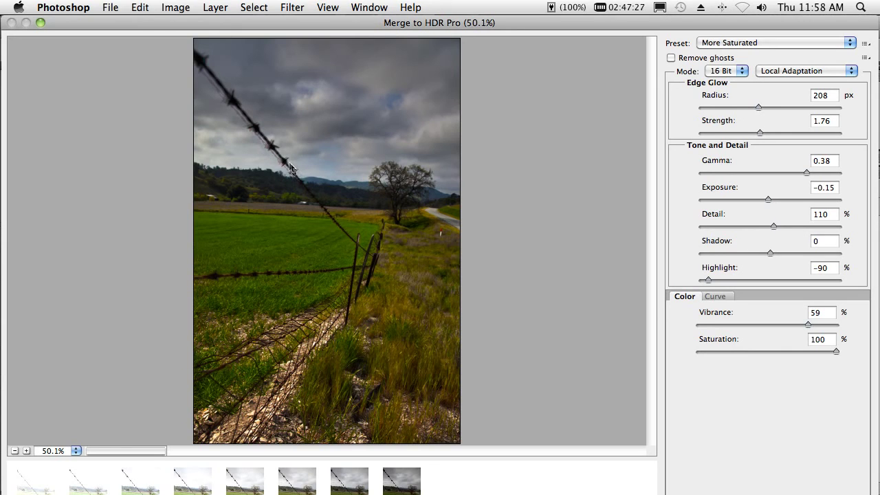
left_click(671, 58)
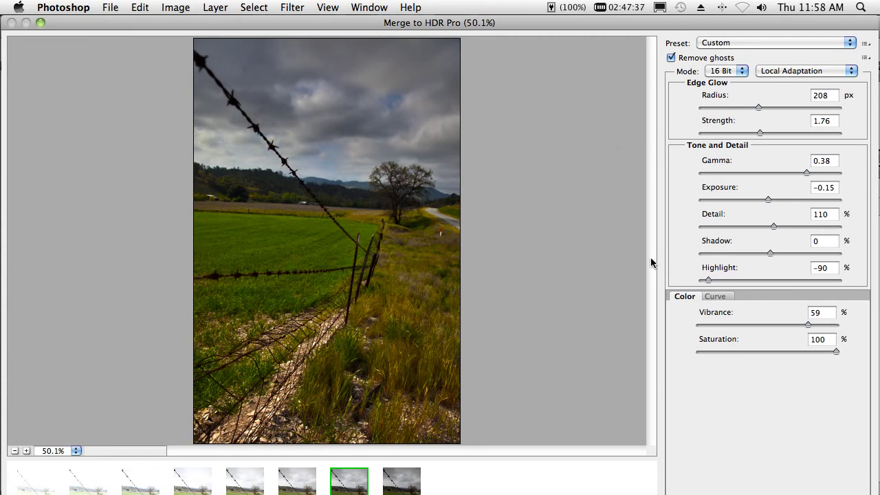
key("Return")
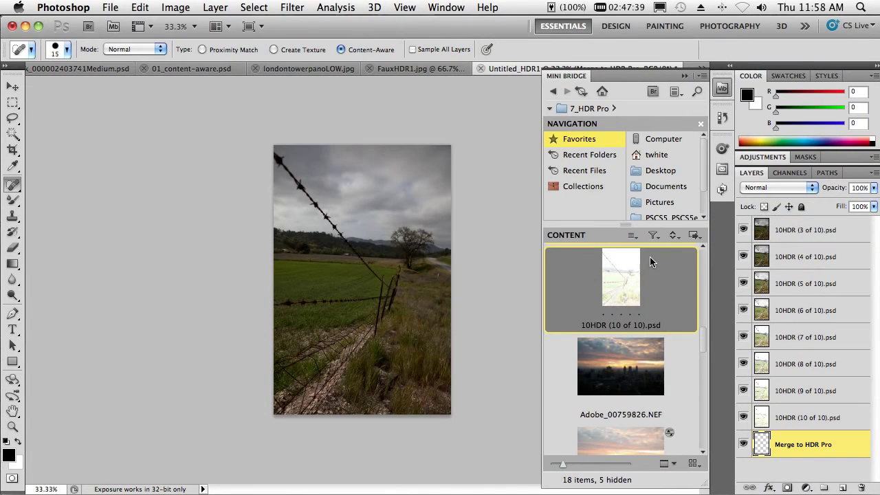
Locate FauxHDR1.jpg in the 7_HDR Pro folder and switch to its open document
left_click_drag(702, 353, 708, 402)
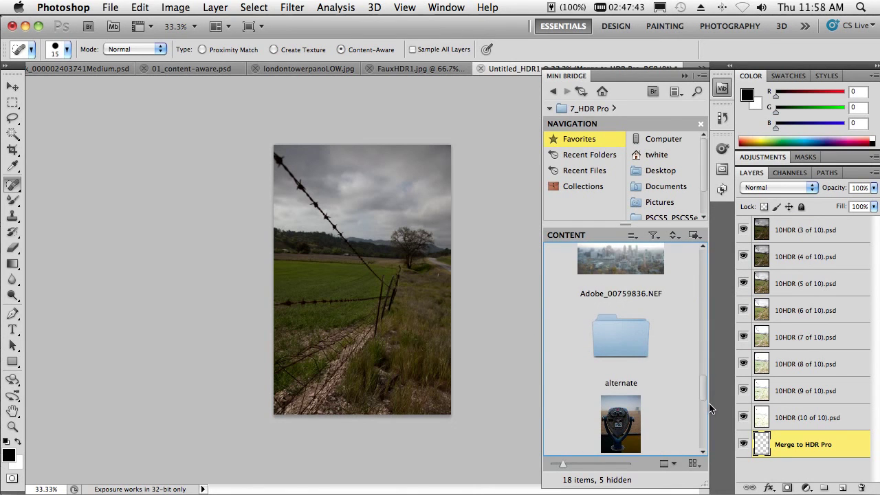
left_click(629, 411)
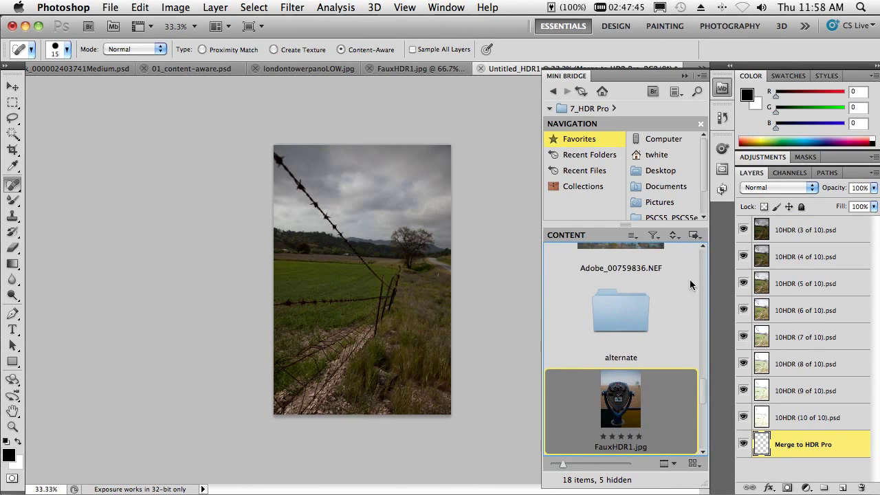
key("ctrl+shift+Tab")
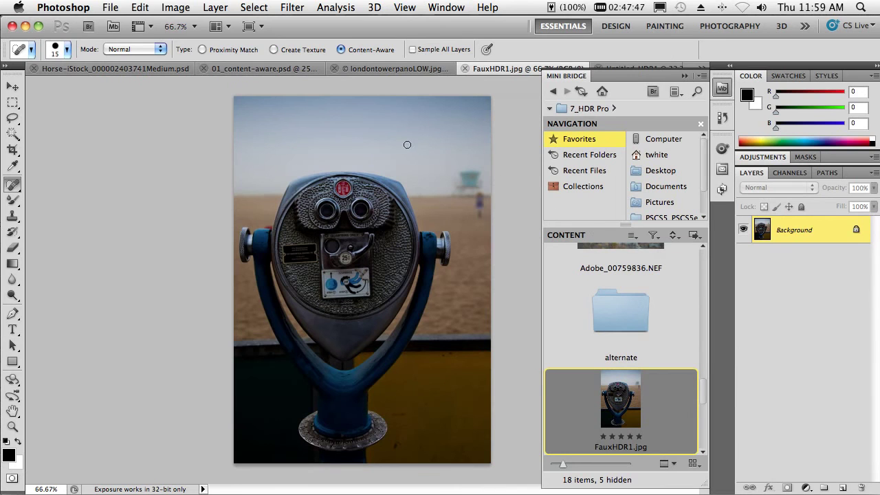
Apply HDR Toning to the beach viewer photo with an edge glow radius of 22 px and strength of 2.34
left_click(176, 7)
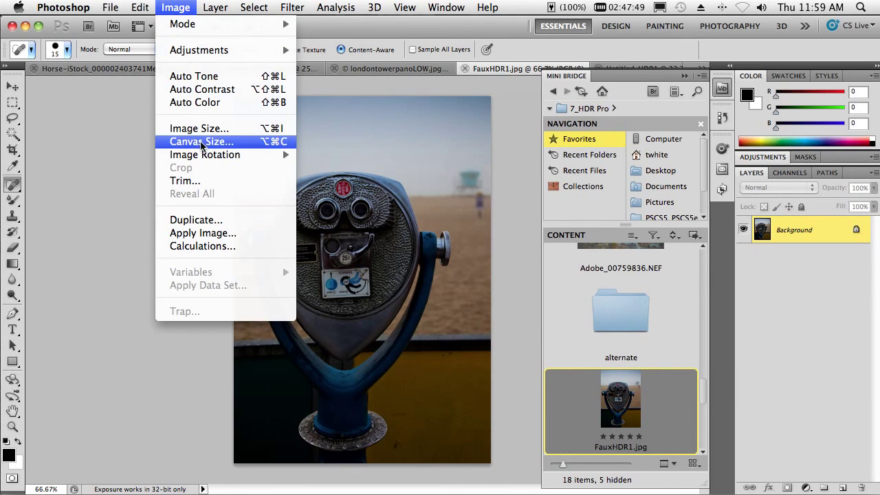
mouse_move(207, 50)
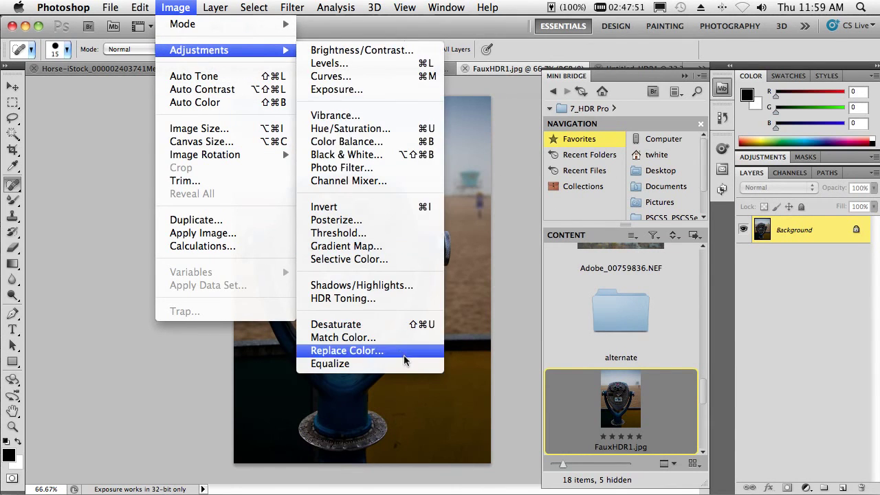
left_click(393, 300)
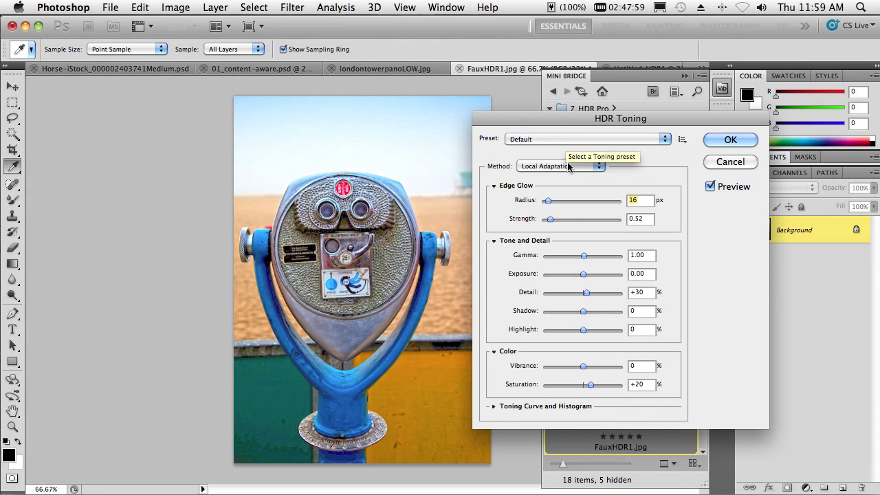
left_click_drag(550, 218, 585, 219)
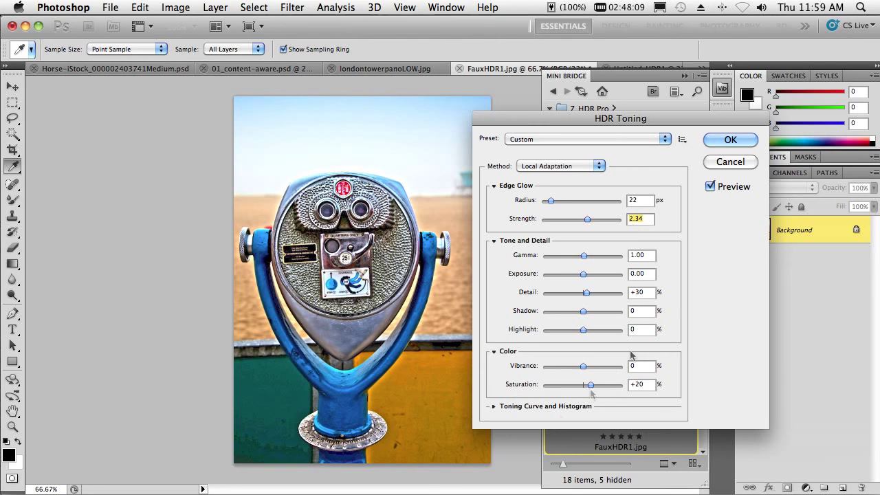
left_click(734, 140)
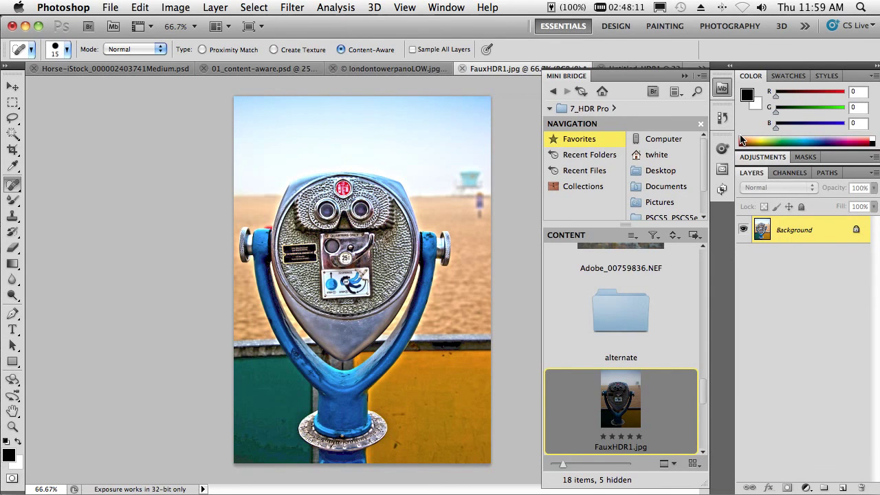